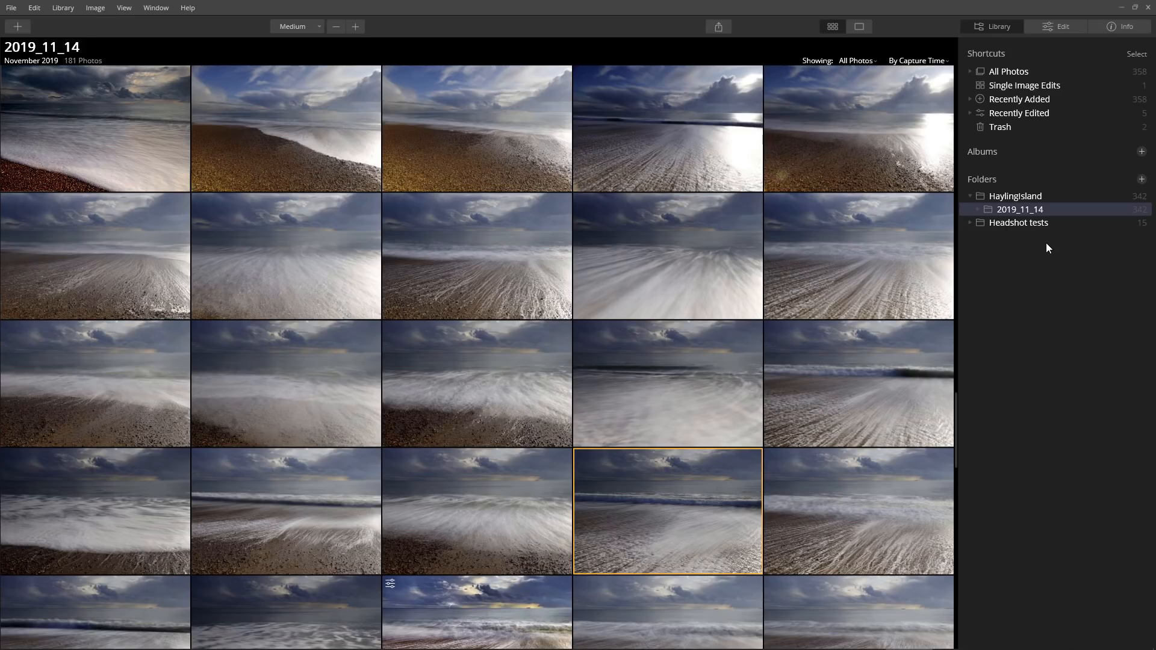
{"action": "left_click", "coordinate": [17, 26]}
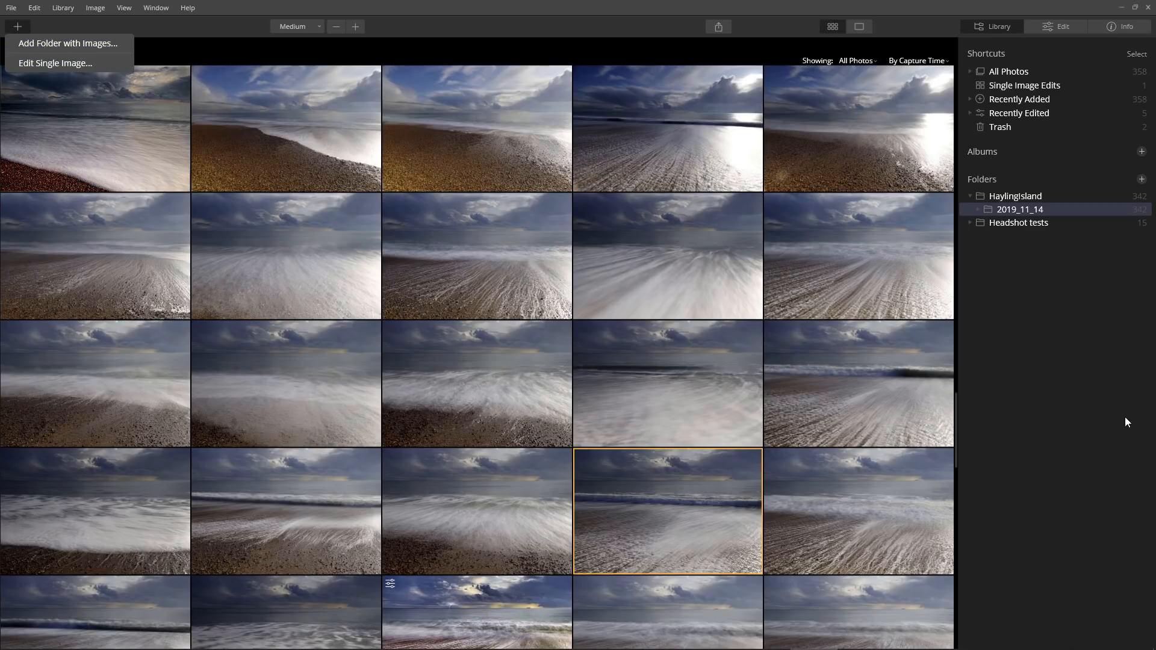
{"action": "left_click", "coordinate": [1088, 407]}
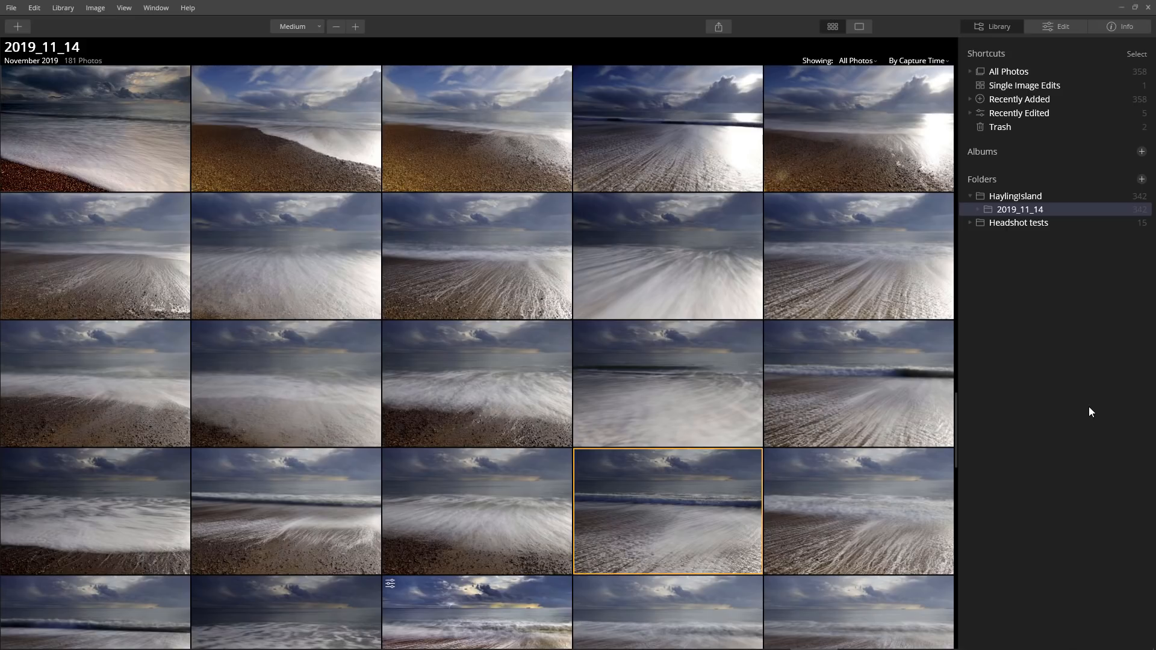
{"action": "left_click", "coordinate": [1118, 29]}
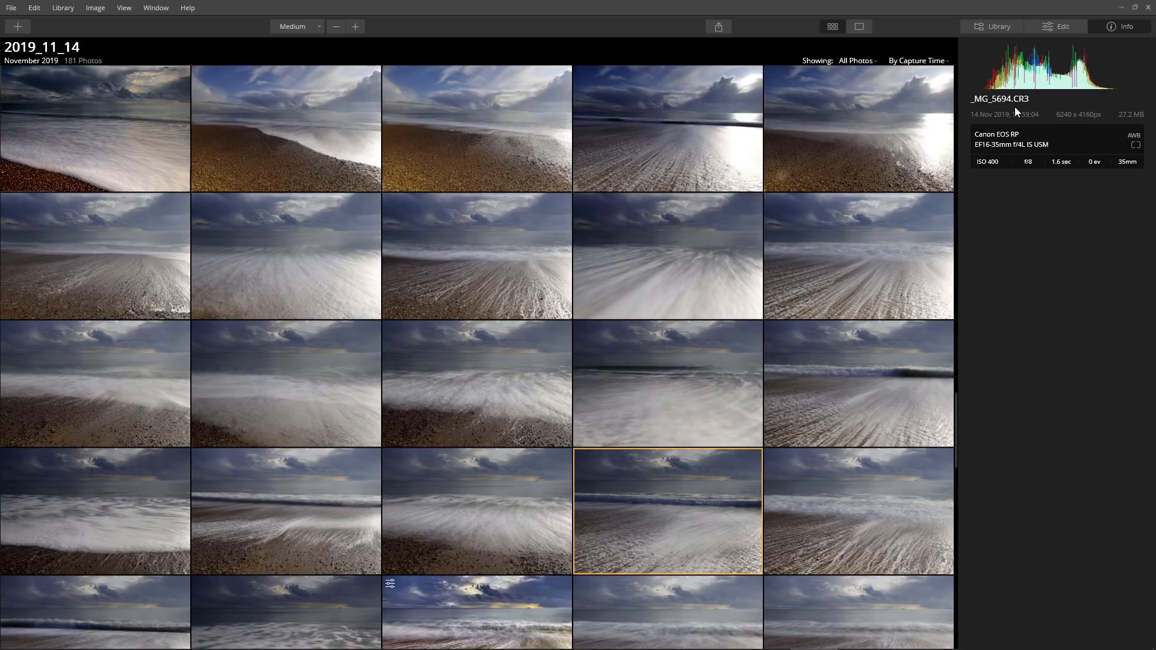
{"action": "left_click", "coordinate": [1006, 26]}
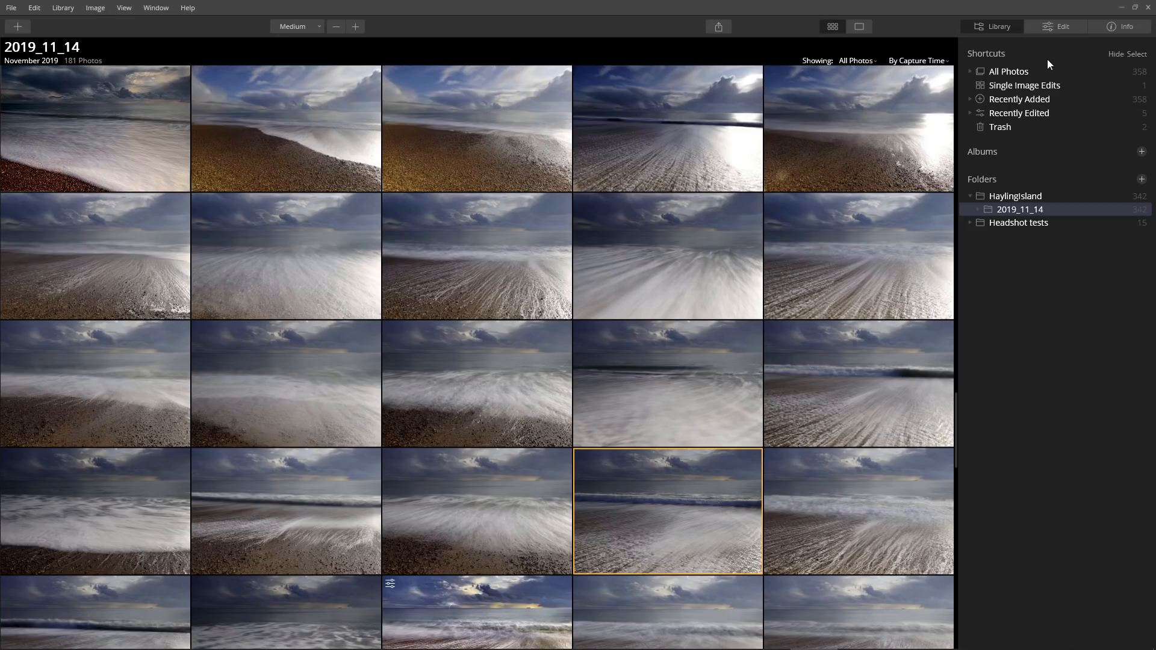
Open _MG_5694.CR3 for editing and enable auto distortion corrections and chromatic aberration removal in Lens & Geometry.
{"action": "left_click", "coordinate": [1071, 28]}
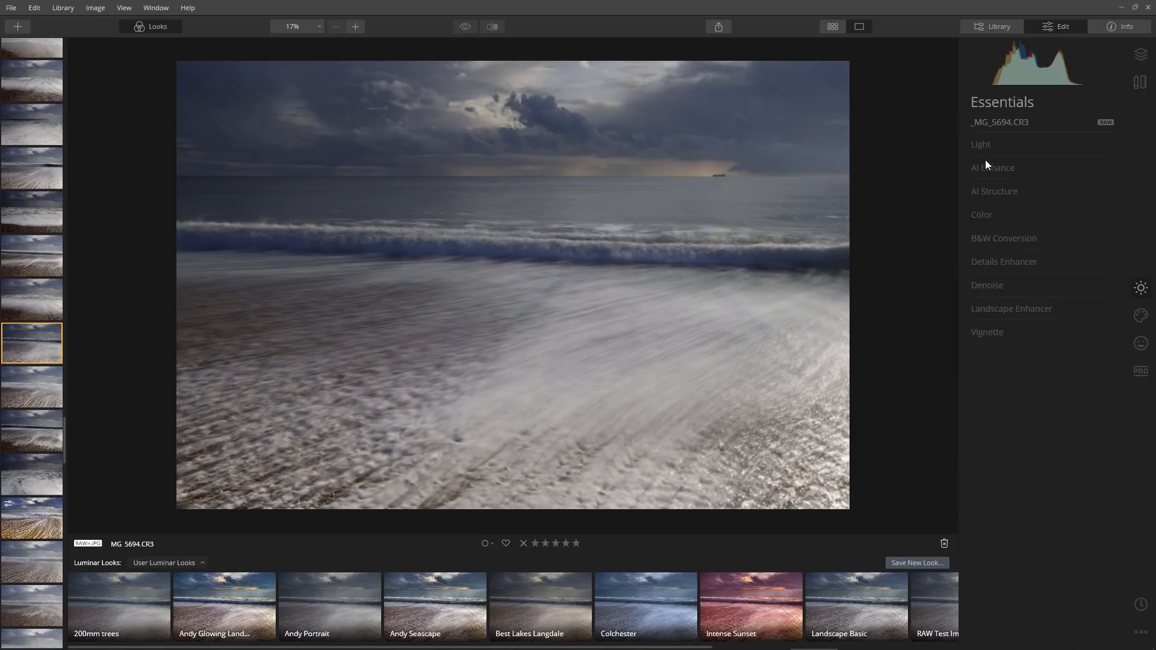
{"action": "left_click", "coordinate": [864, 591]}
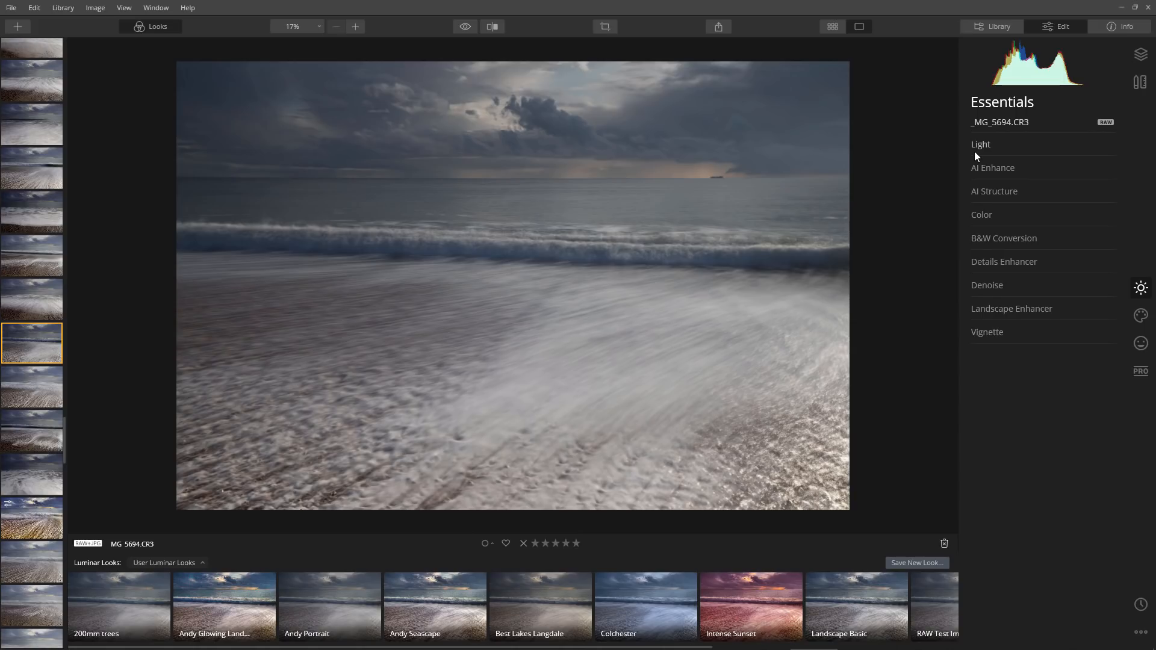
{"action": "left_click", "coordinate": [1140, 84]}
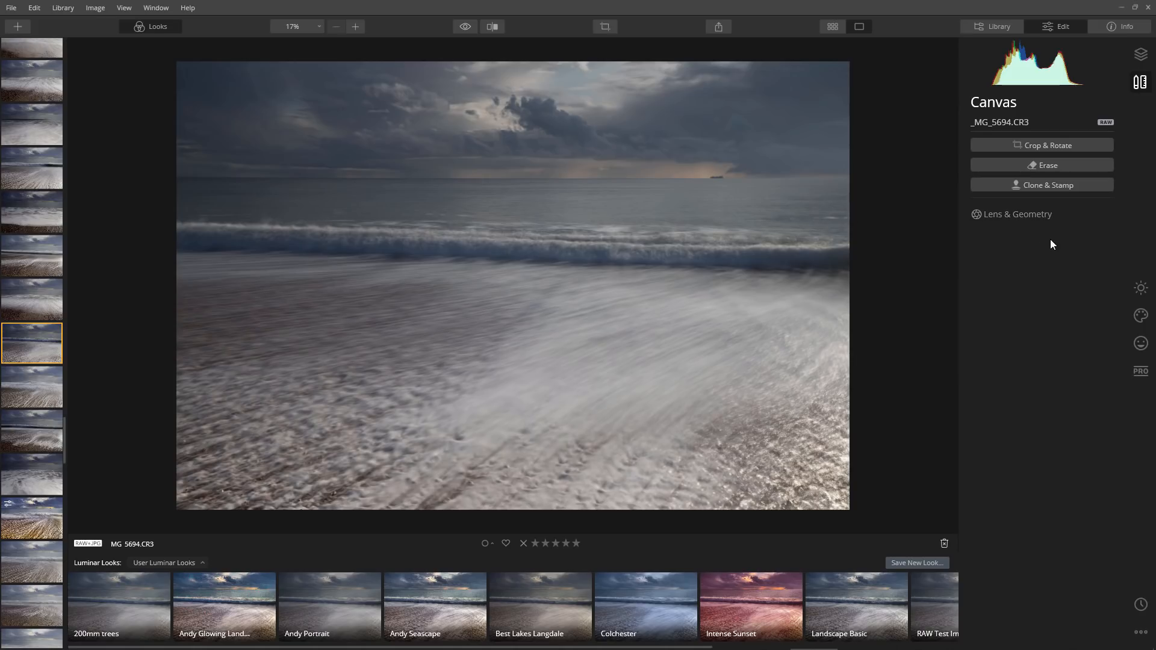
{"action": "left_click", "coordinate": [1019, 219]}
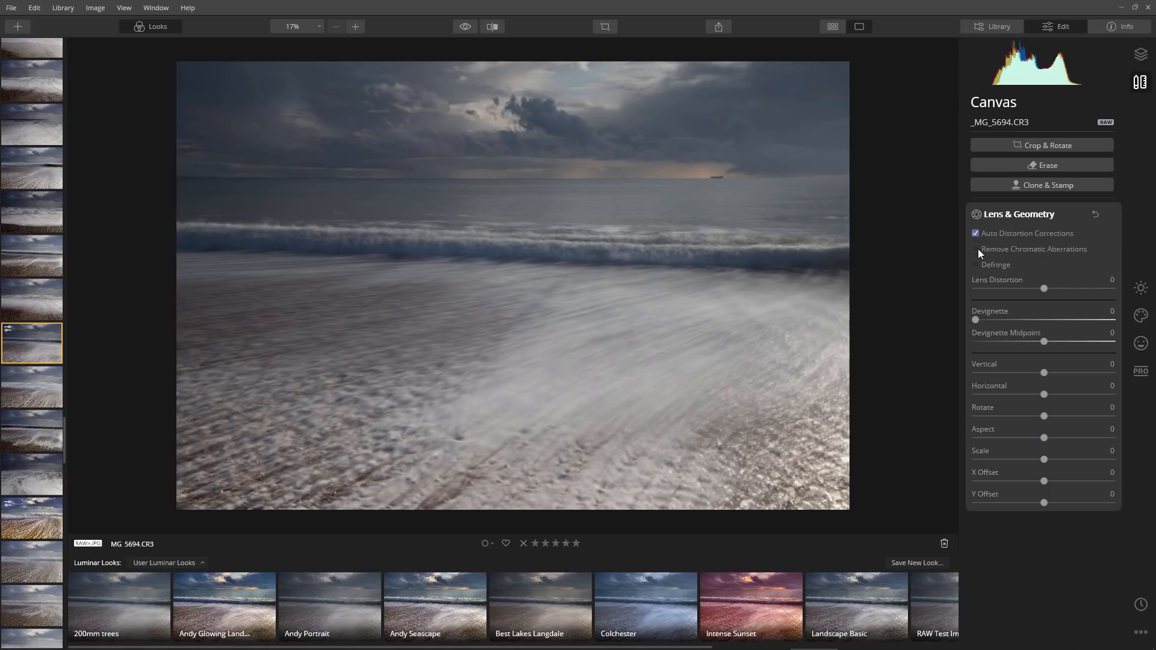
{"action": "left_click", "coordinate": [976, 249]}
{"action": "mouse_move", "coordinate": [1002, 377]}
Review the Light tool's basic and advanced settings in Essentials, down to the tone curve.
{"action": "left_click", "coordinate": [1140, 289]}
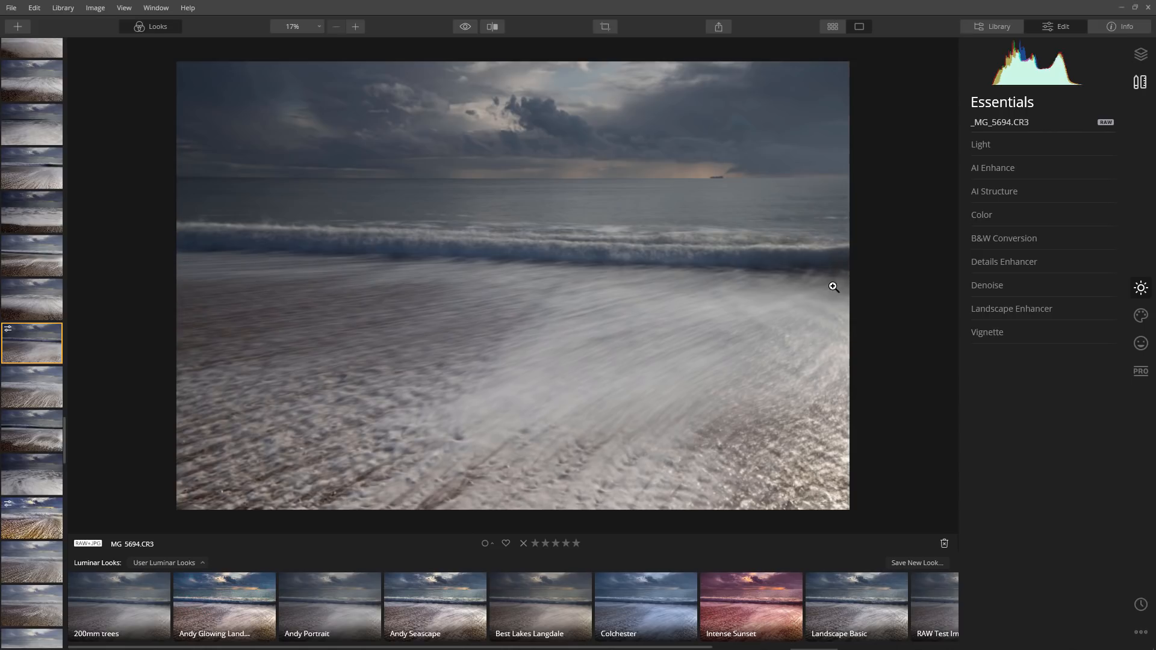
{"action": "left_click", "coordinate": [987, 146]}
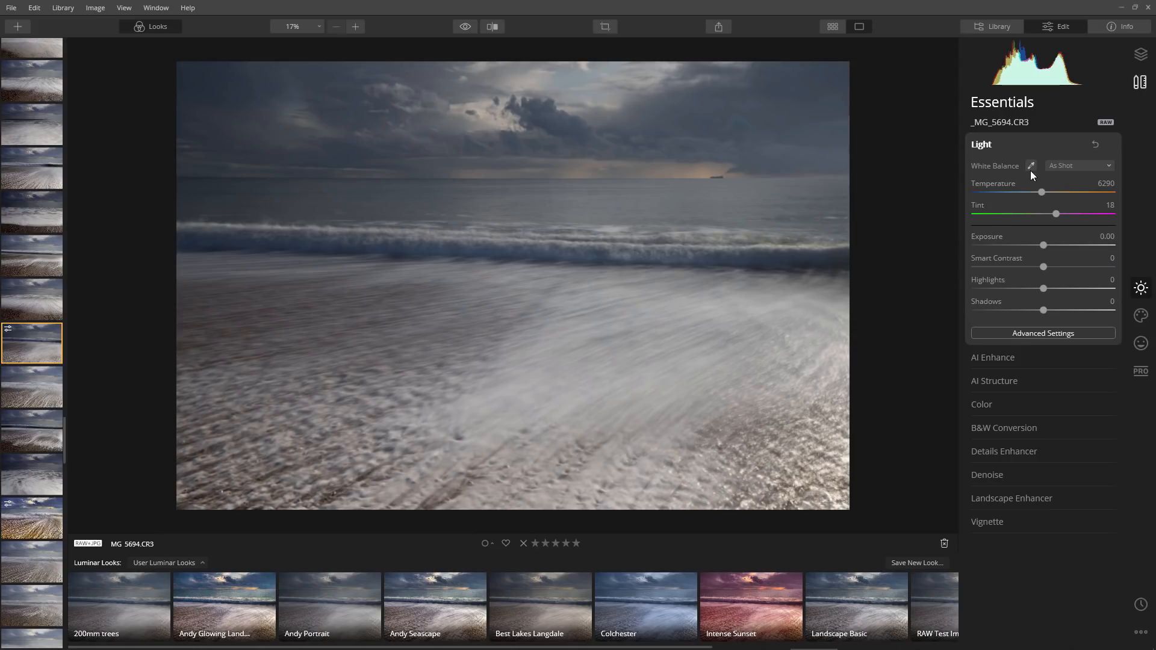
{"action": "left_click", "coordinate": [1051, 335]}
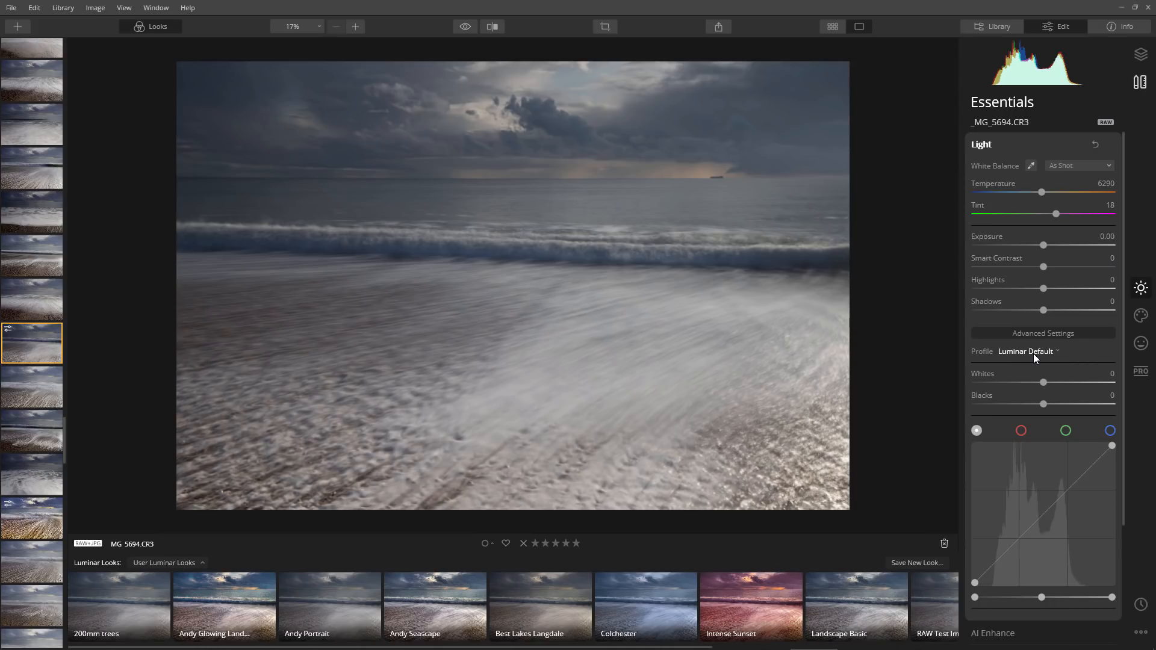
{"action": "scroll", "coordinate": [1033, 353], "scroll_direction": "down", "scroll_amount": 5}
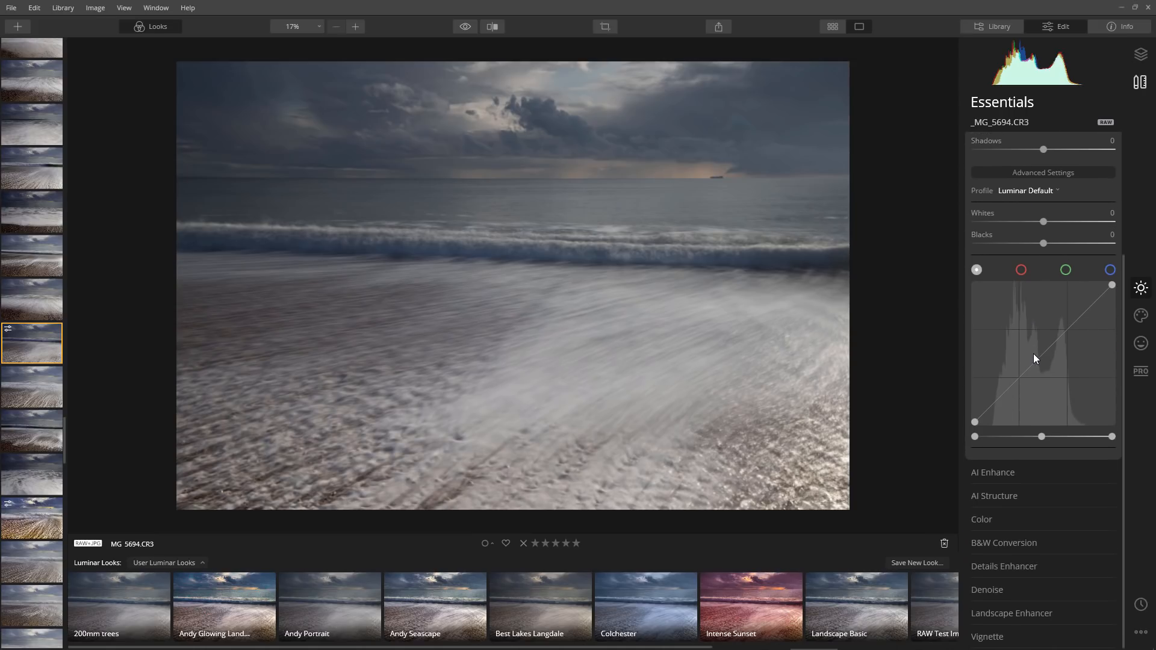
Set AI Accent to 100 in AI Enhance and compare the photo before and after.
{"action": "left_click", "coordinate": [1009, 472]}
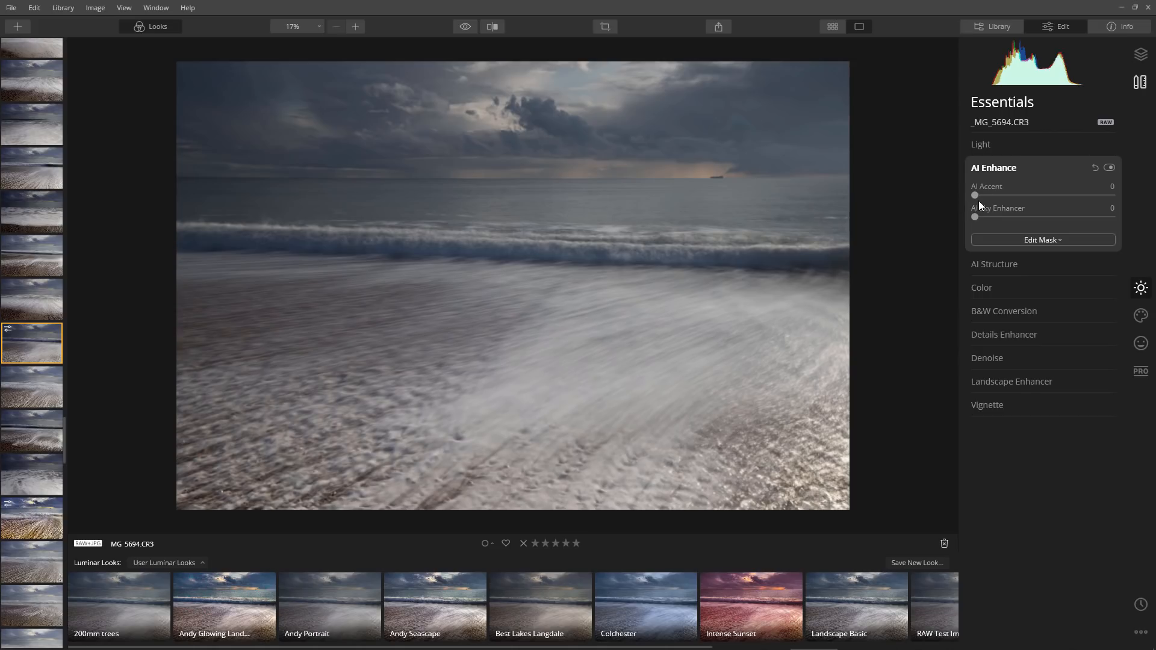
{"action": "left_click_drag", "start_coordinate": [975, 195], "coordinate": [1050, 199]}
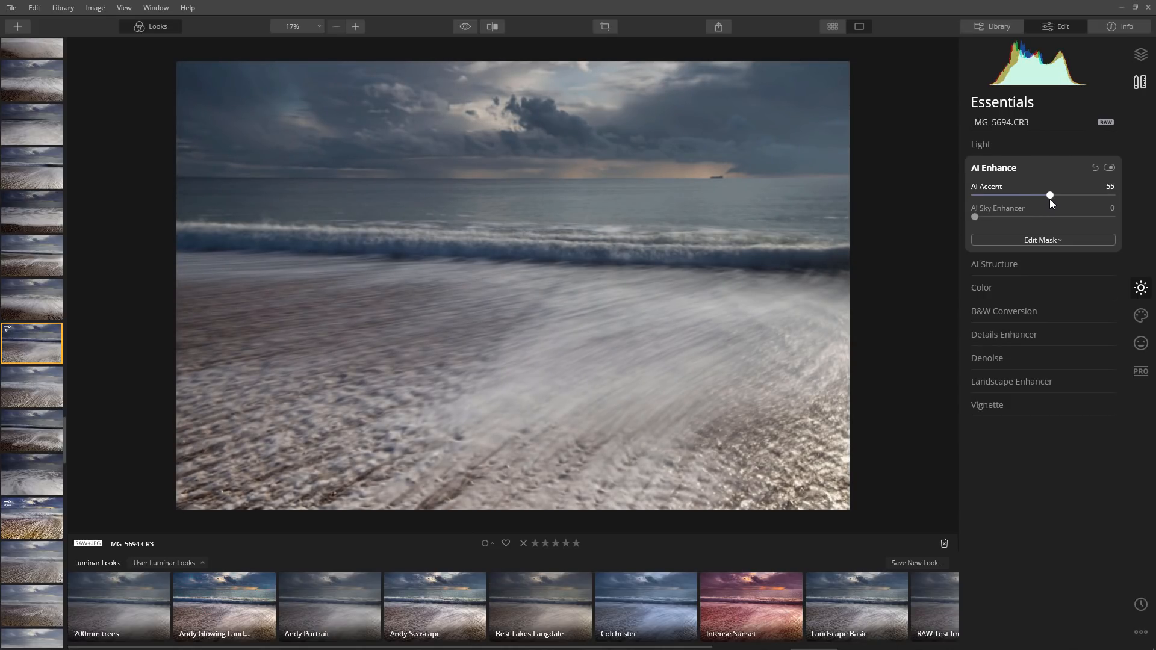
{"action": "left_click", "coordinate": [492, 27]}
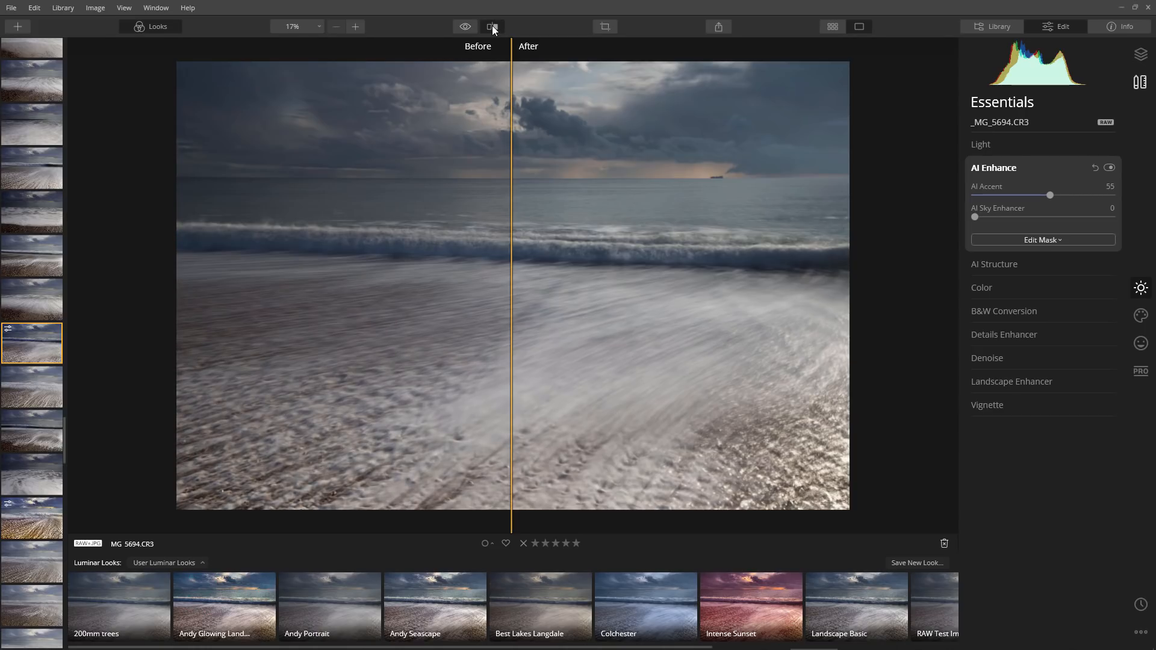
{"action": "left_click_drag", "start_coordinate": [513, 255], "coordinate": [377, 342]}
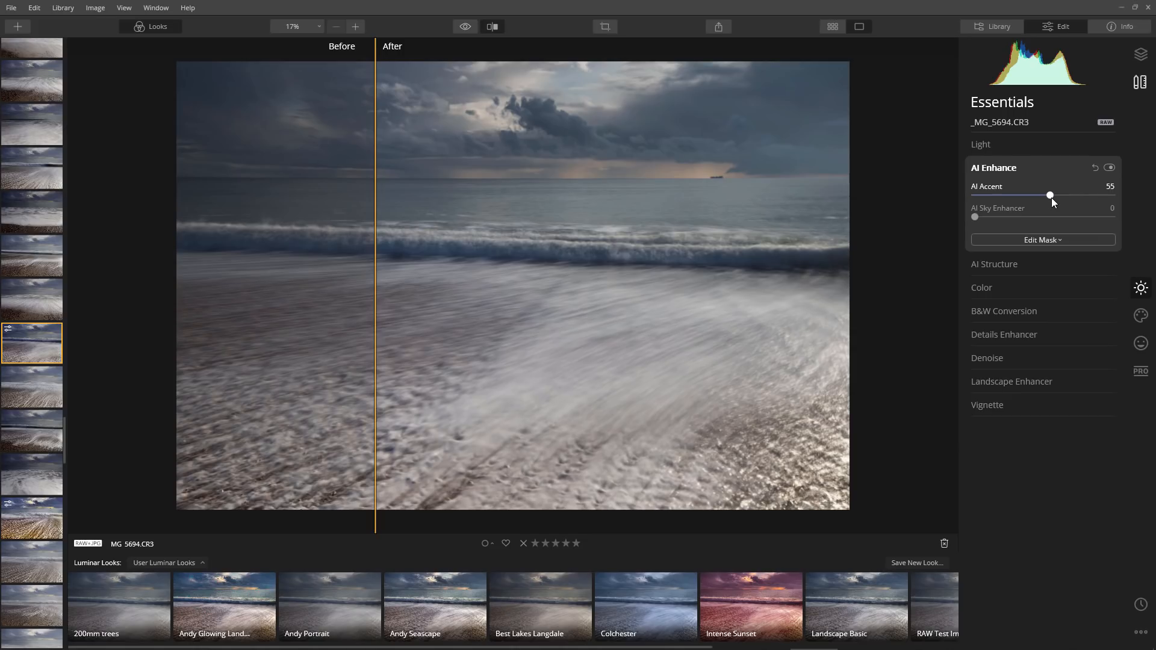
{"action": "left_click_drag", "start_coordinate": [1051, 198], "coordinate": [1129, 193]}
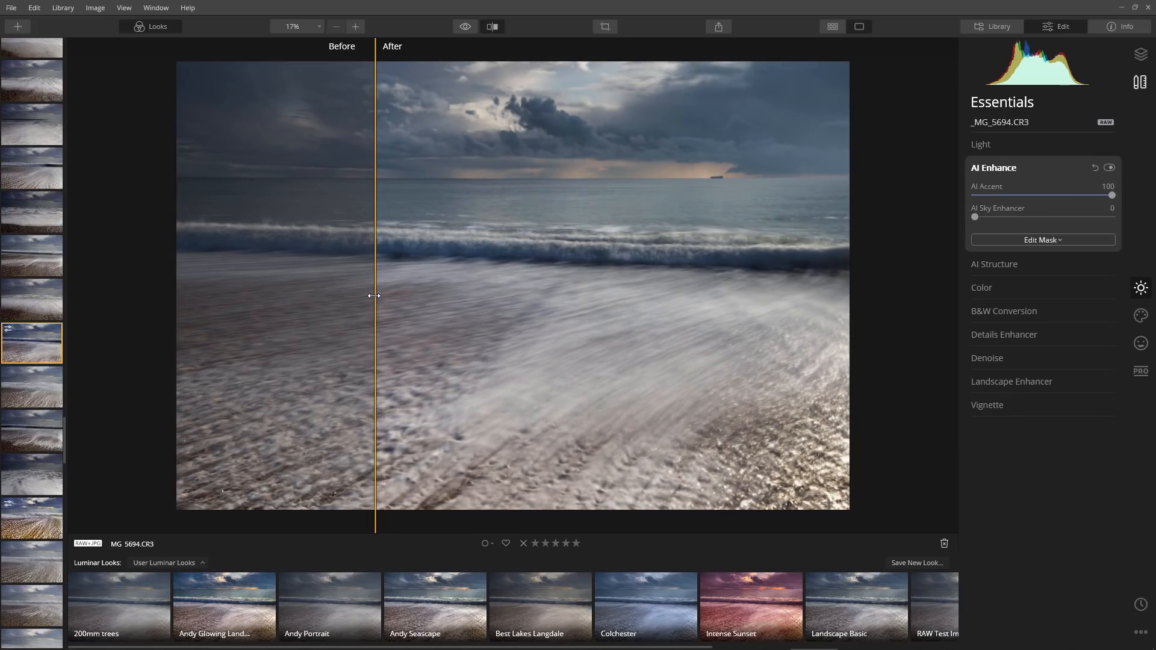
{"action": "left_click_drag", "start_coordinate": [374, 296], "coordinate": [151, 398]}
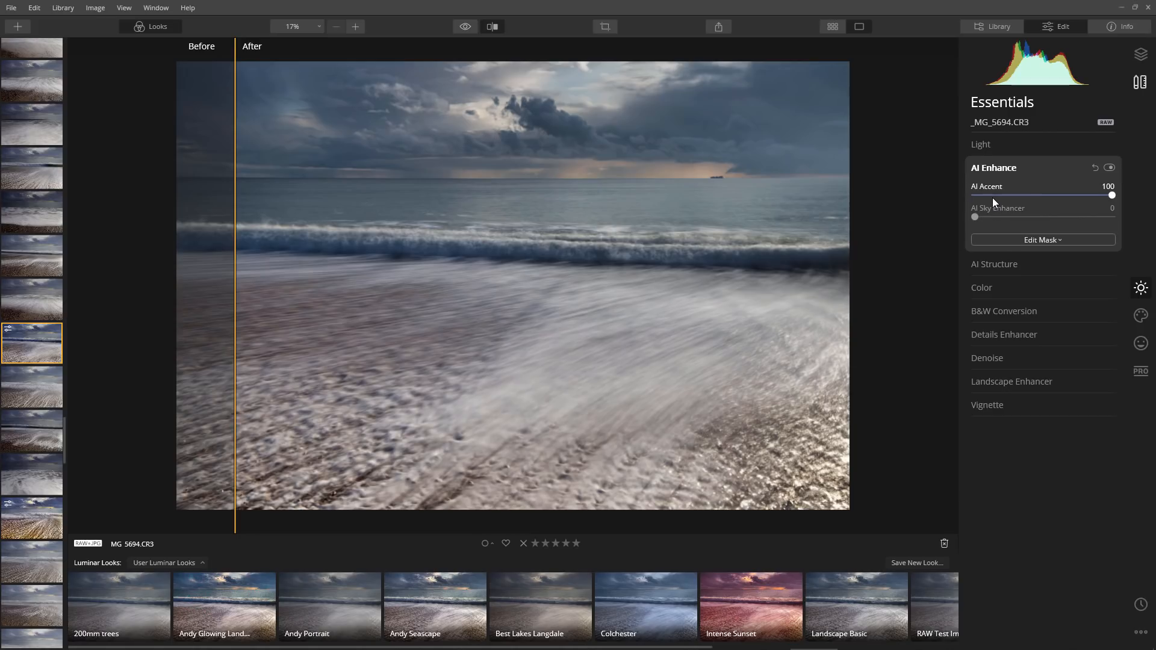
{"action": "left_click_drag", "start_coordinate": [232, 269], "coordinate": [256, 401]}
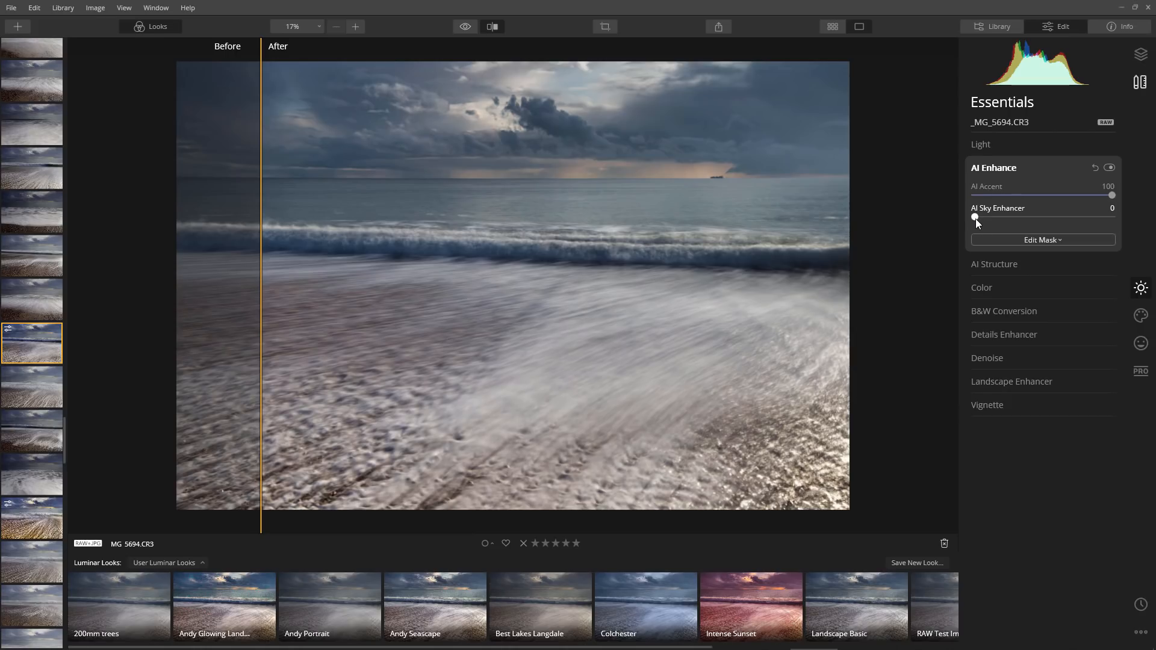
Set AI Sky Enhancer to 100, checking its effect on the sky with the before/after comparison and a temporary reset to 0.
{"action": "left_click_drag", "start_coordinate": [975, 218], "coordinate": [1046, 218]}
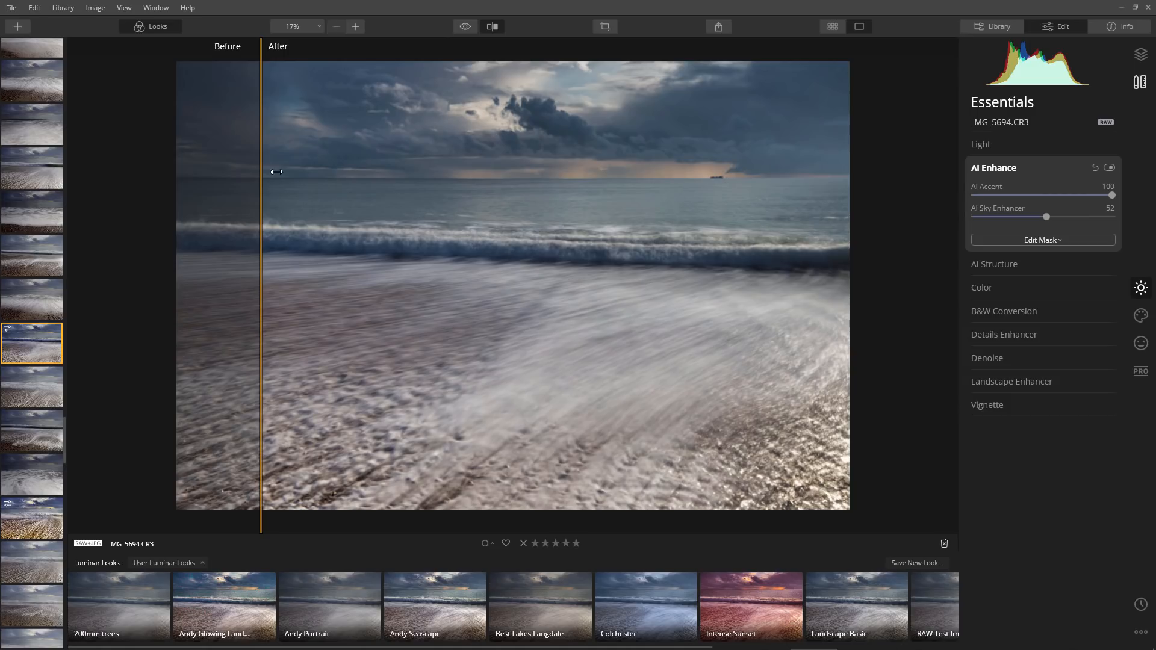
{"action": "left_click_drag", "start_coordinate": [264, 191], "coordinate": [289, 243]}
{"action": "left_click_drag", "start_coordinate": [389, 246], "coordinate": [235, 253]}
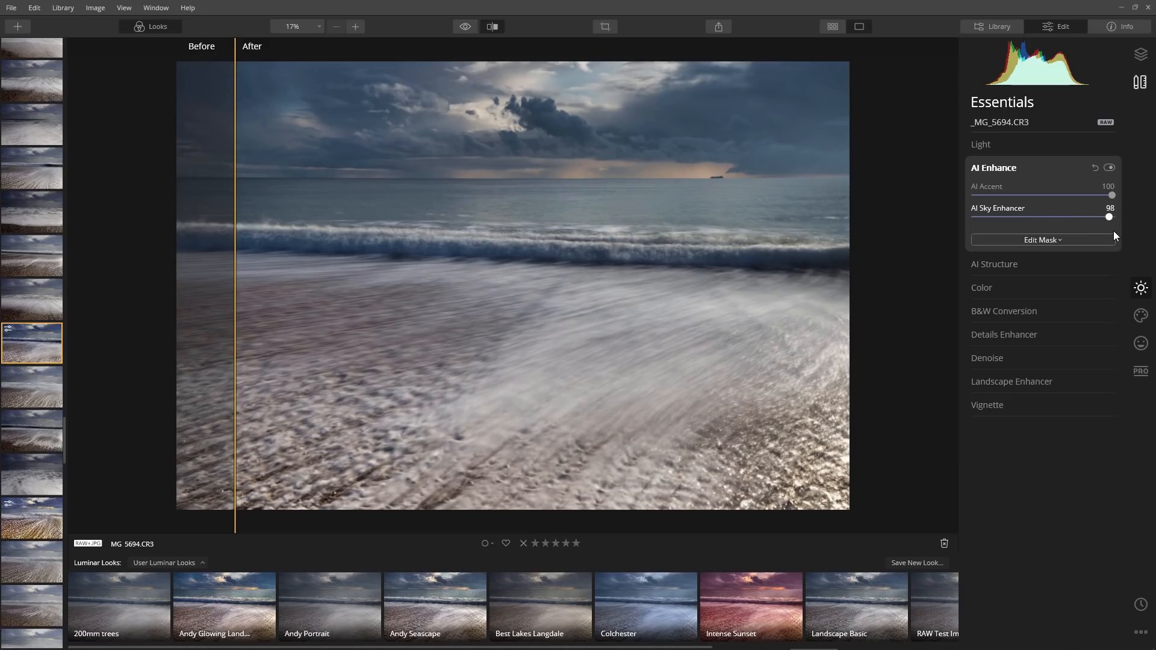
{"action": "left_click_drag", "start_coordinate": [1113, 232], "coordinate": [1127, 233]}
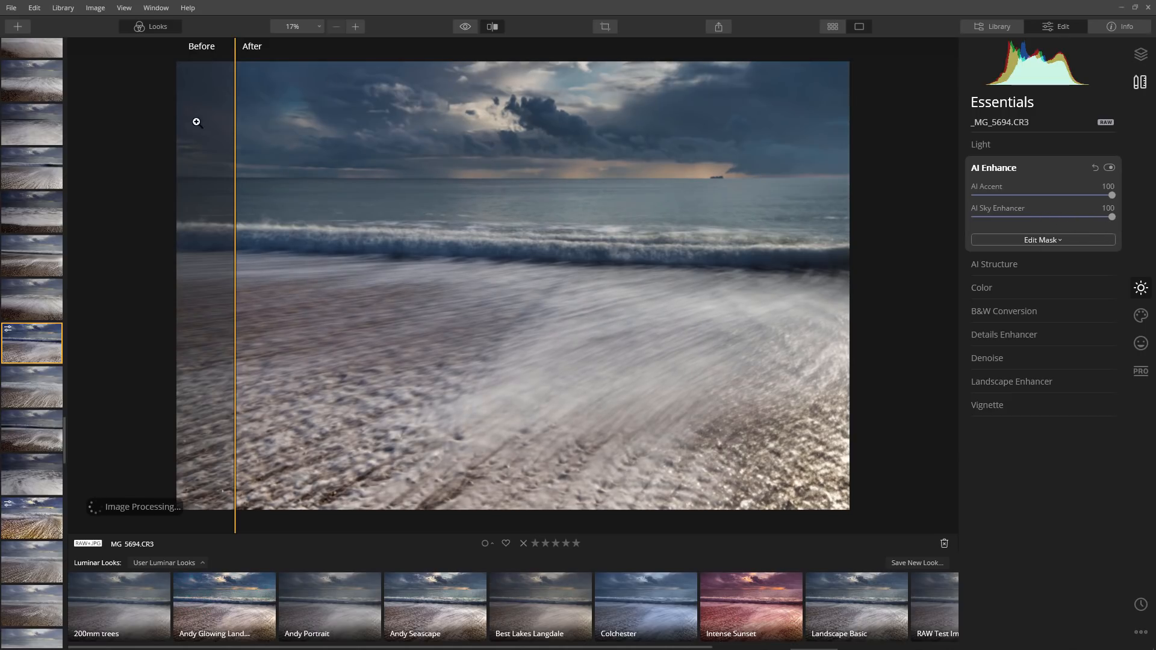
{"action": "left_click_drag", "start_coordinate": [243, 229], "coordinate": [3, 311]}
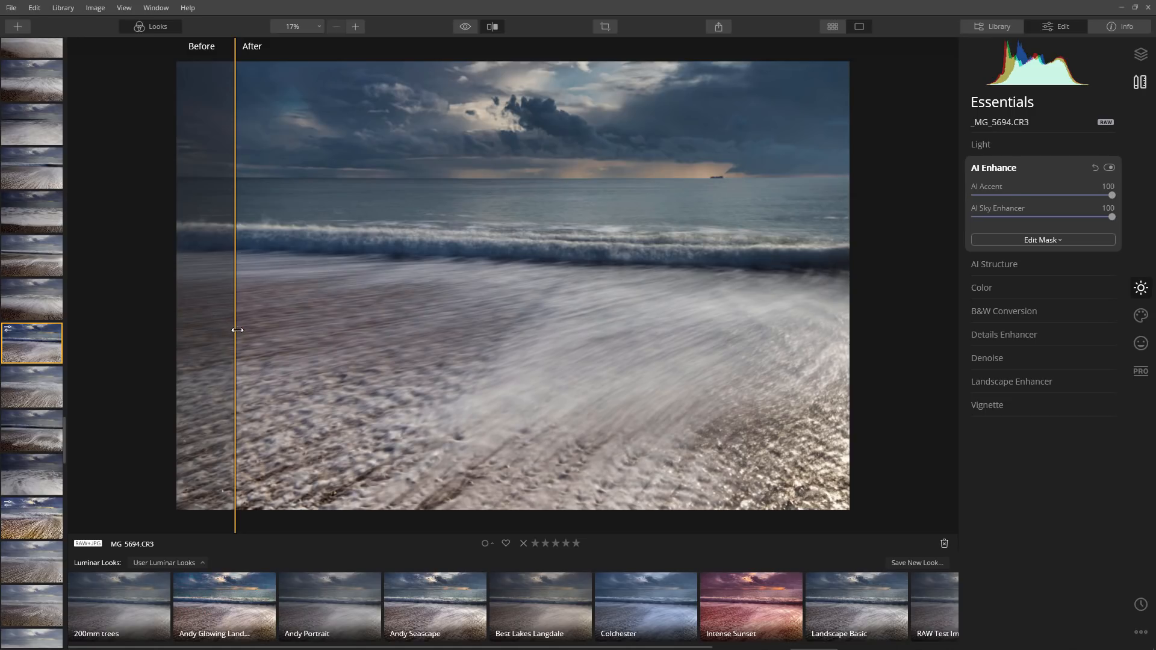
{"action": "left_click_drag", "start_coordinate": [227, 330], "coordinate": [3, 331]}
{"action": "double_click", "coordinate": [1107, 208]}
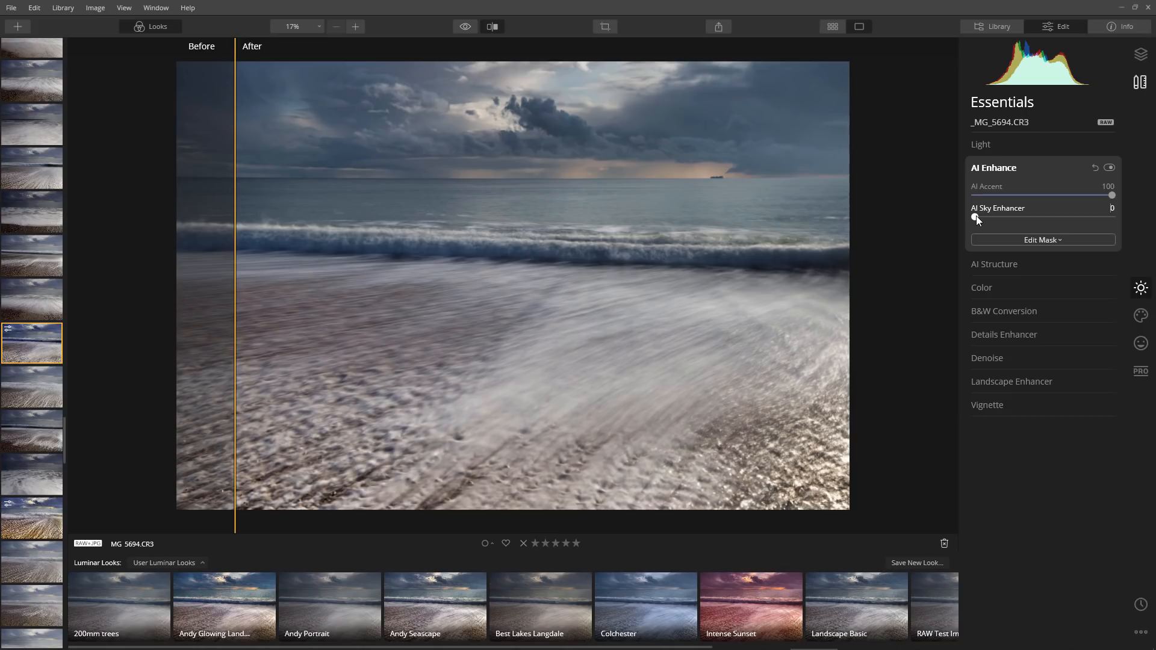
{"action": "left_click_drag", "start_coordinate": [974, 217], "coordinate": [1111, 217]}
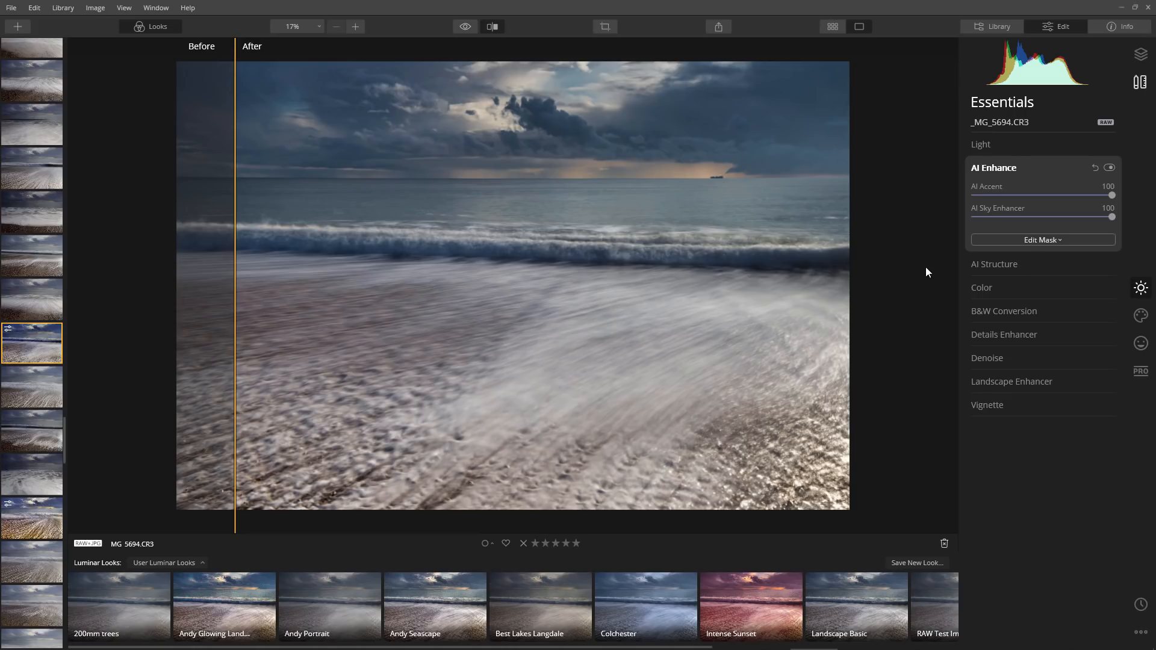
Set the AI Structure amount to 10.
{"action": "left_click", "coordinate": [993, 265]}
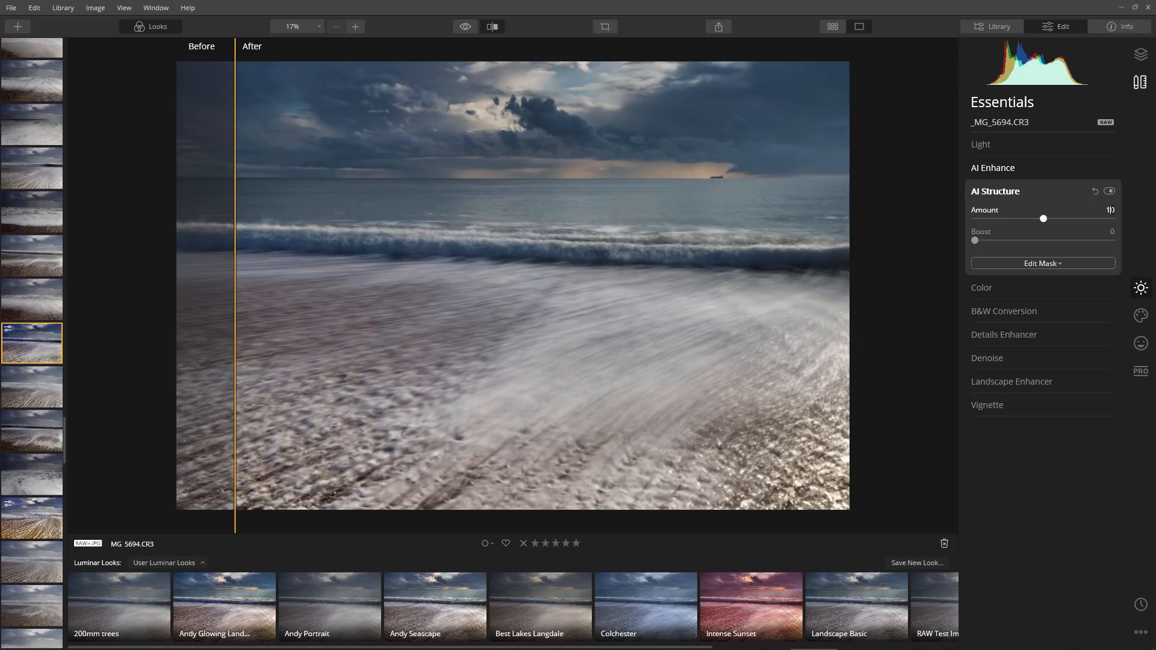
{"action": "key", "text": "Tab"}
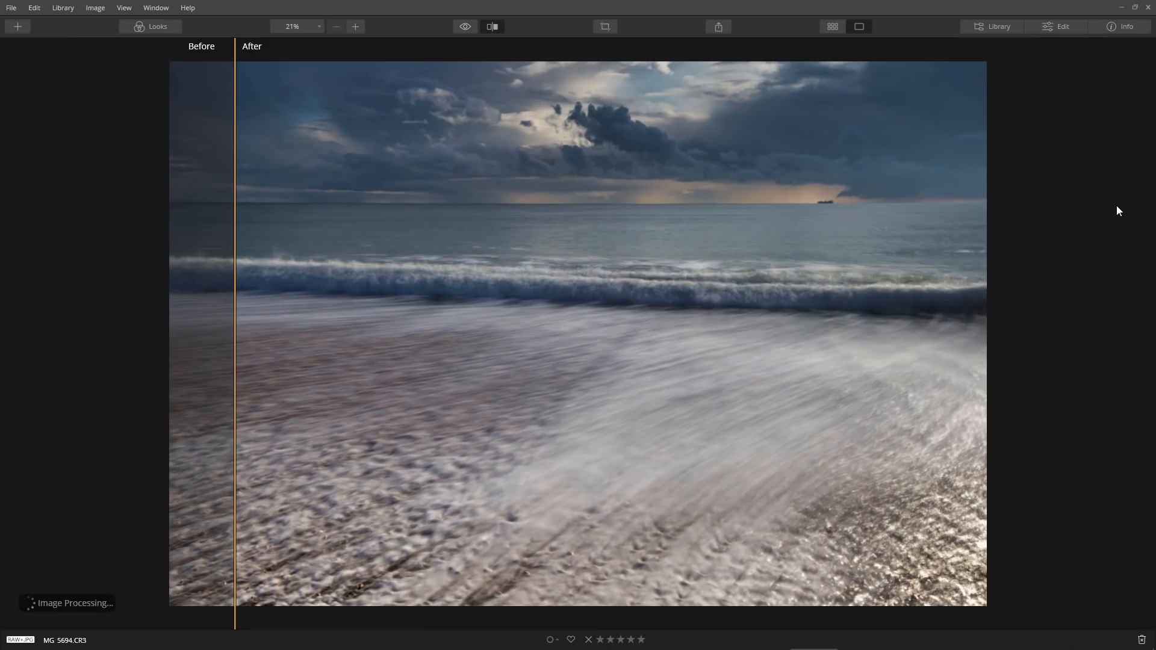
{"action": "key", "text": "Tab"}
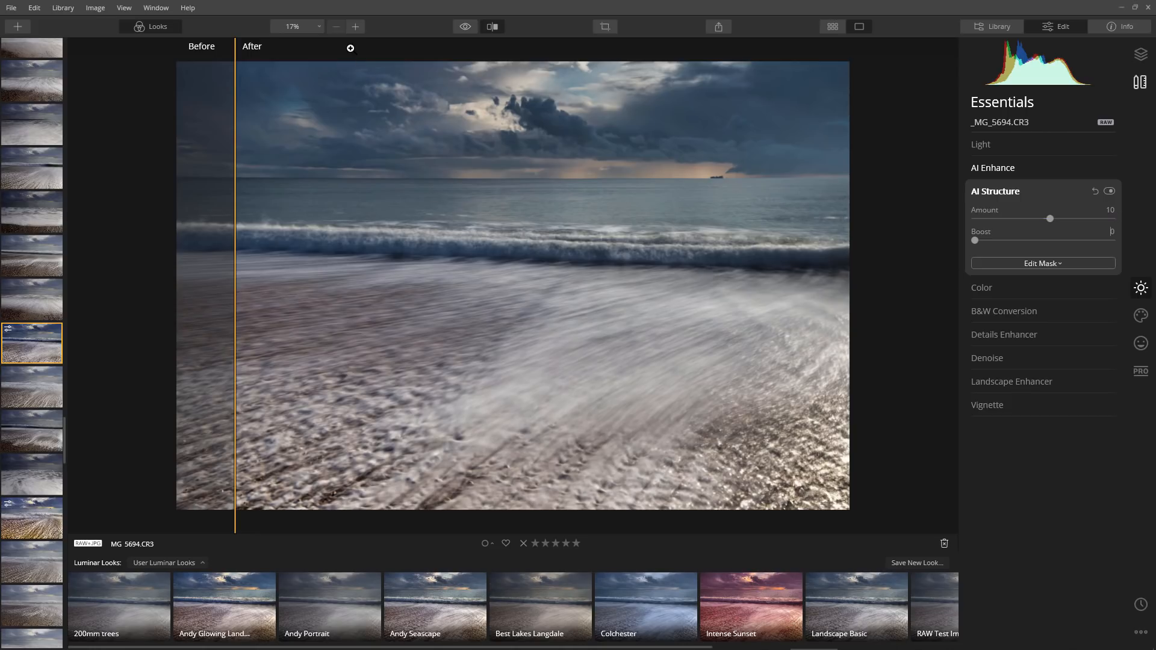
Inspect the ship on the horizon at 100% zoom with AI Structure switched off and back on.
{"action": "left_click", "coordinate": [299, 24]}
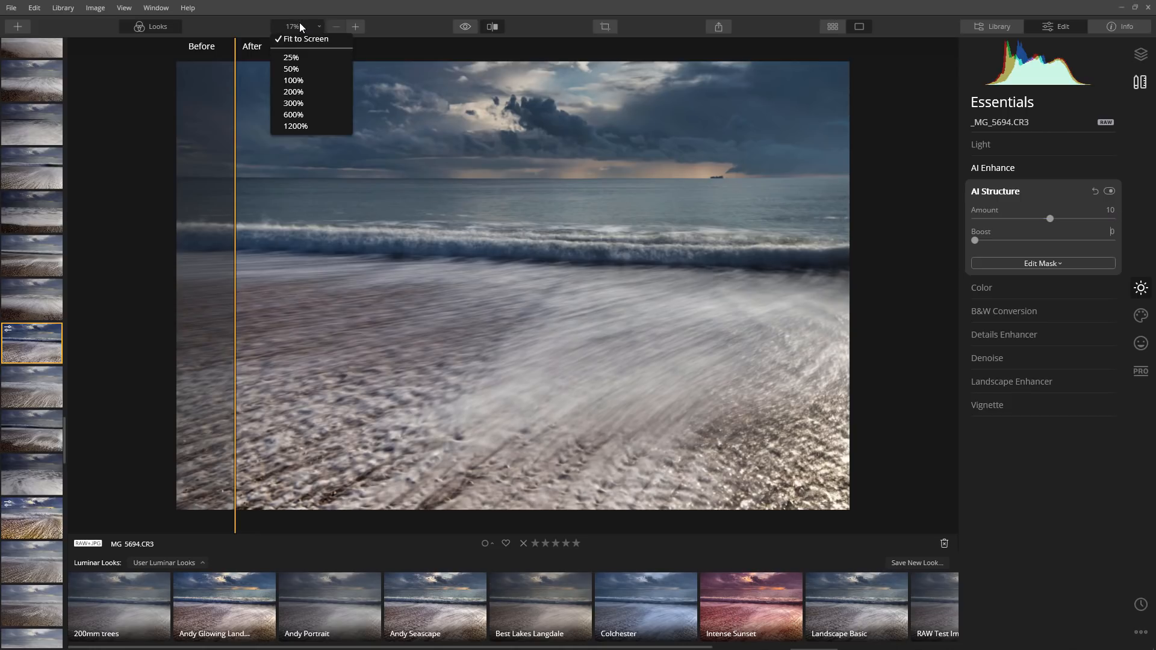
{"action": "left_click", "coordinate": [297, 84]}
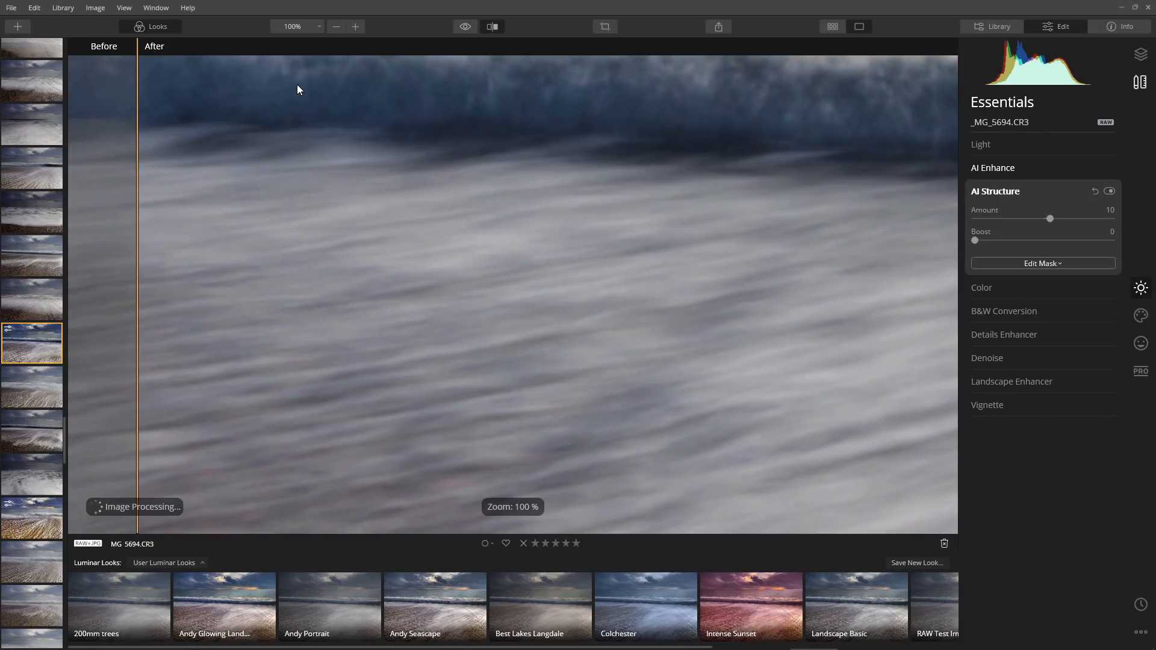
{"action": "left_click_drag", "start_coordinate": [560, 193], "coordinate": [555, 482]}
{"action": "left_click_drag", "start_coordinate": [588, 206], "coordinate": [593, 417]}
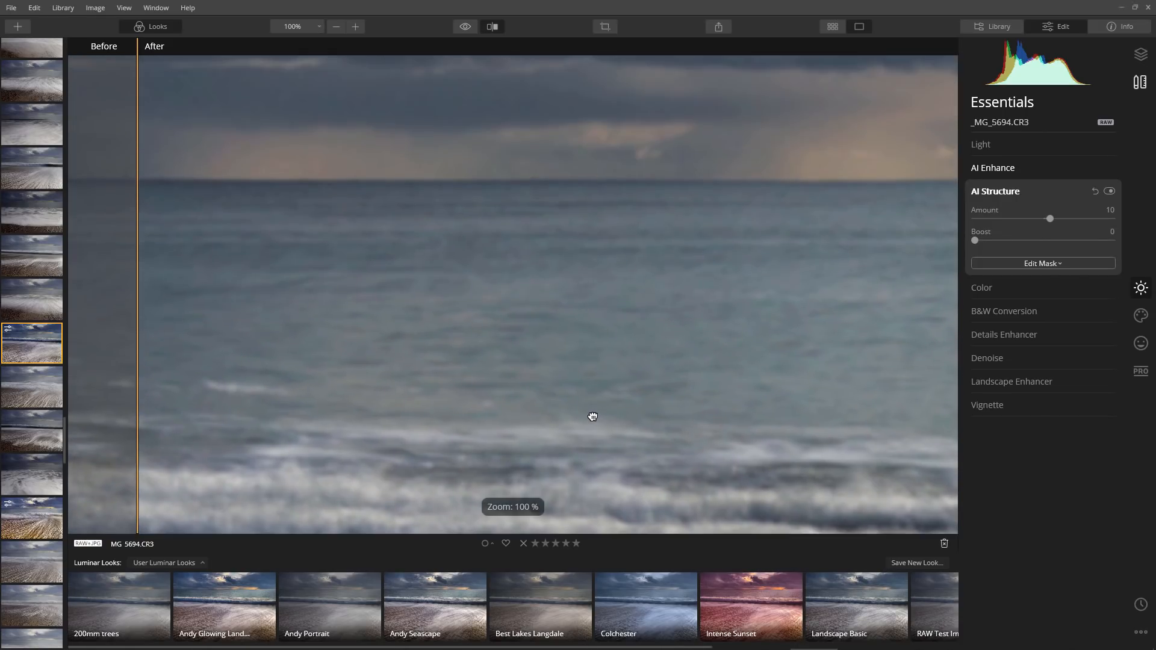
{"action": "left_click_drag", "start_coordinate": [720, 168], "coordinate": [242, 318]}
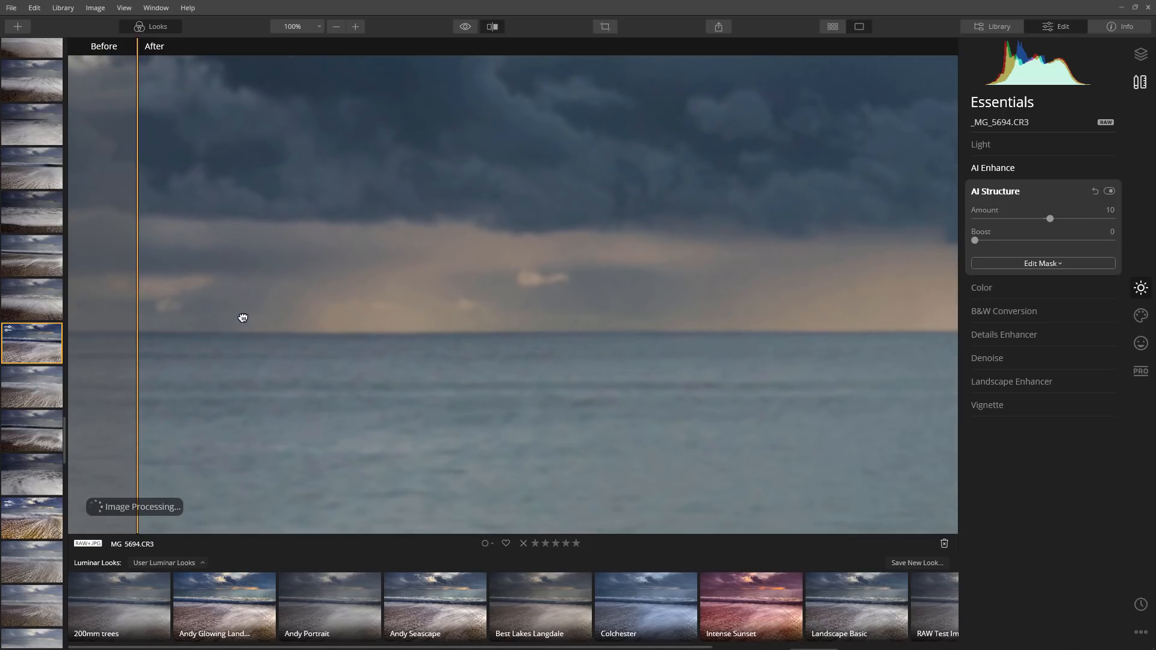
{"action": "left_click_drag", "start_coordinate": [694, 297], "coordinate": [188, 295]}
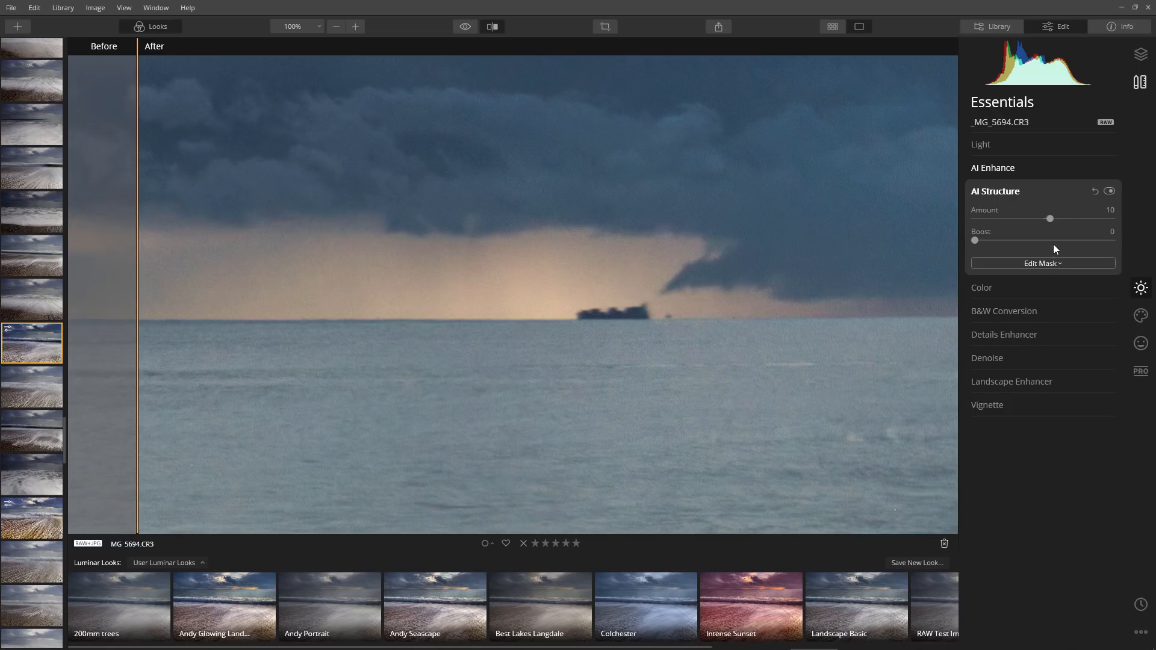
{"action": "left_click", "coordinate": [1108, 192]}
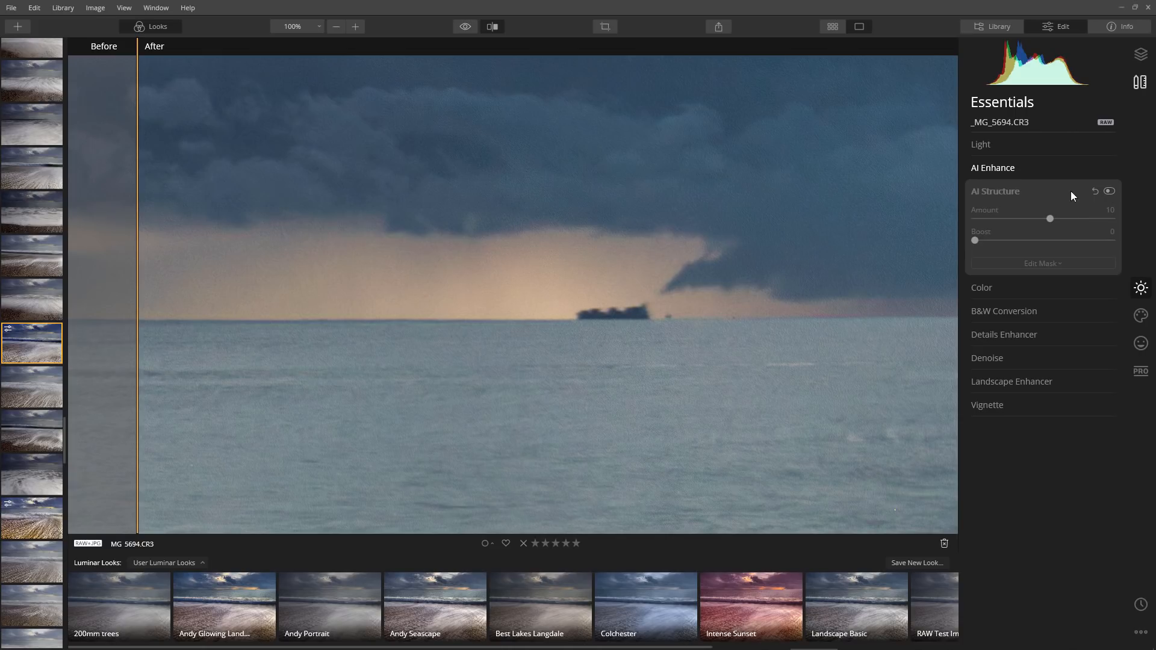
{"action": "left_click", "coordinate": [1110, 191]}
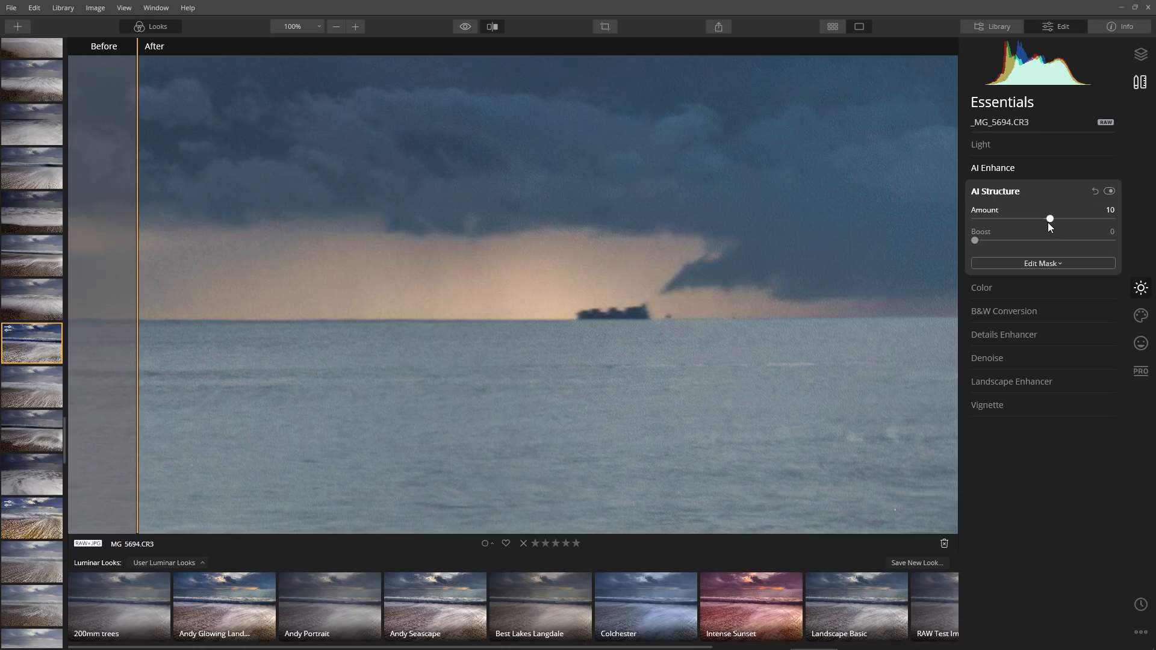
Try an AI Structure amount of 100 and compare the ship and sky with the tool switched off and back on.
{"action": "left_click_drag", "start_coordinate": [1105, 239], "coordinate": [1127, 232]}
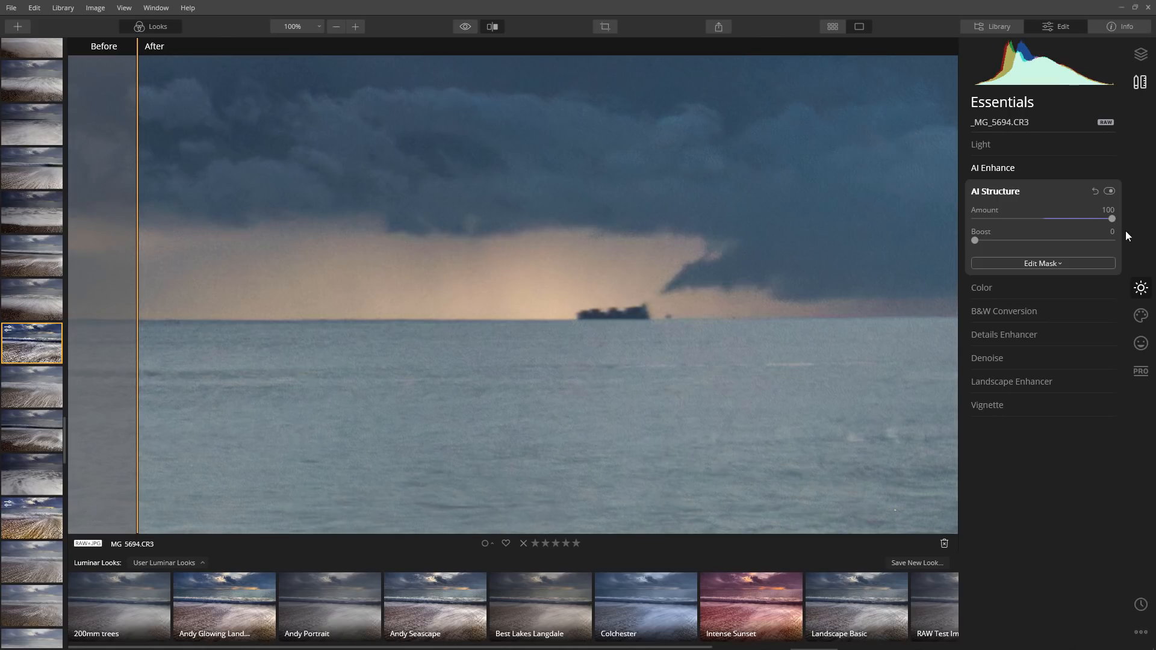
{"action": "left_click", "coordinate": [1108, 191]}
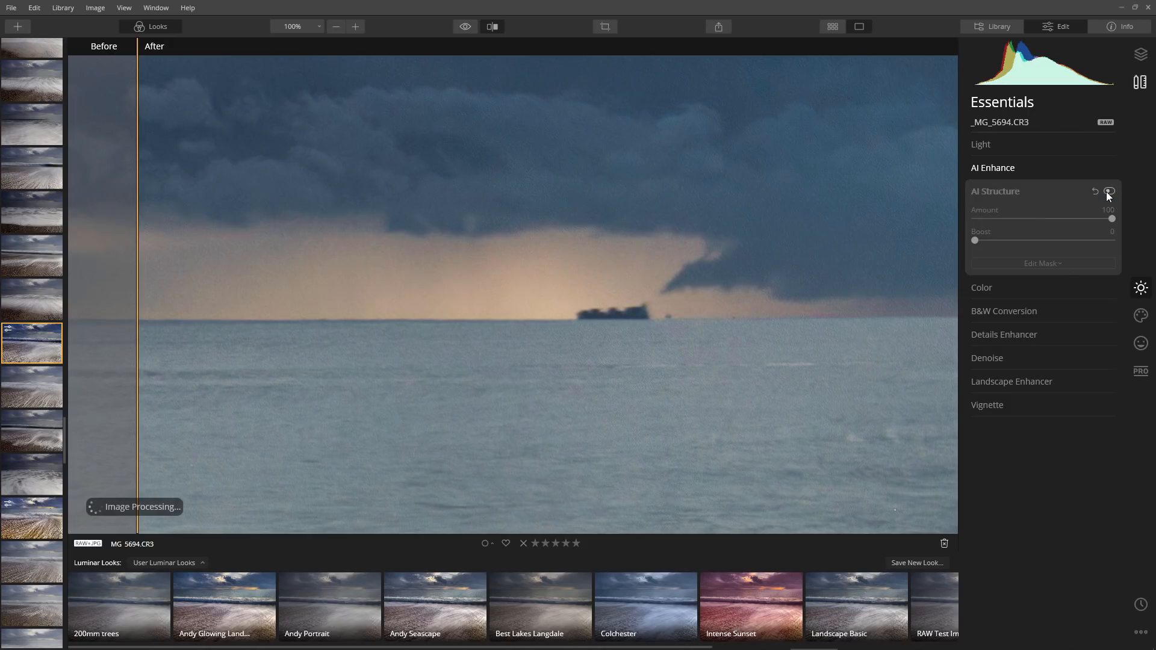
{"action": "left_click", "coordinate": [1109, 192]}
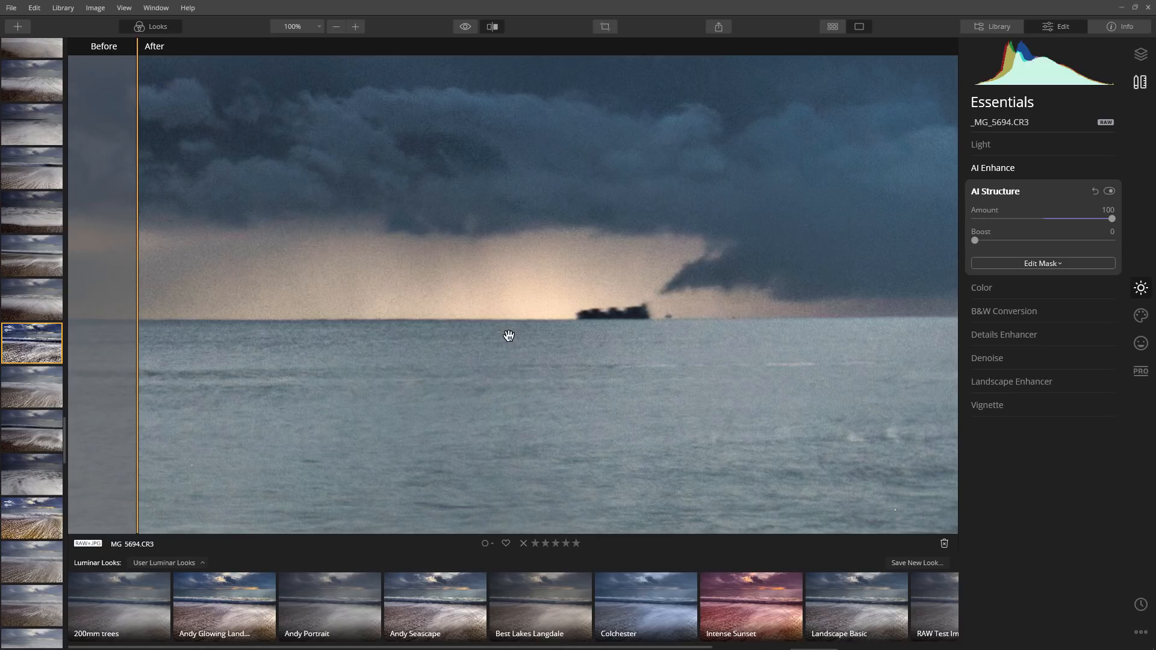
Fit the whole photo to the screen and set the AI Structure amount to 11.
{"action": "left_click", "coordinate": [320, 26]}
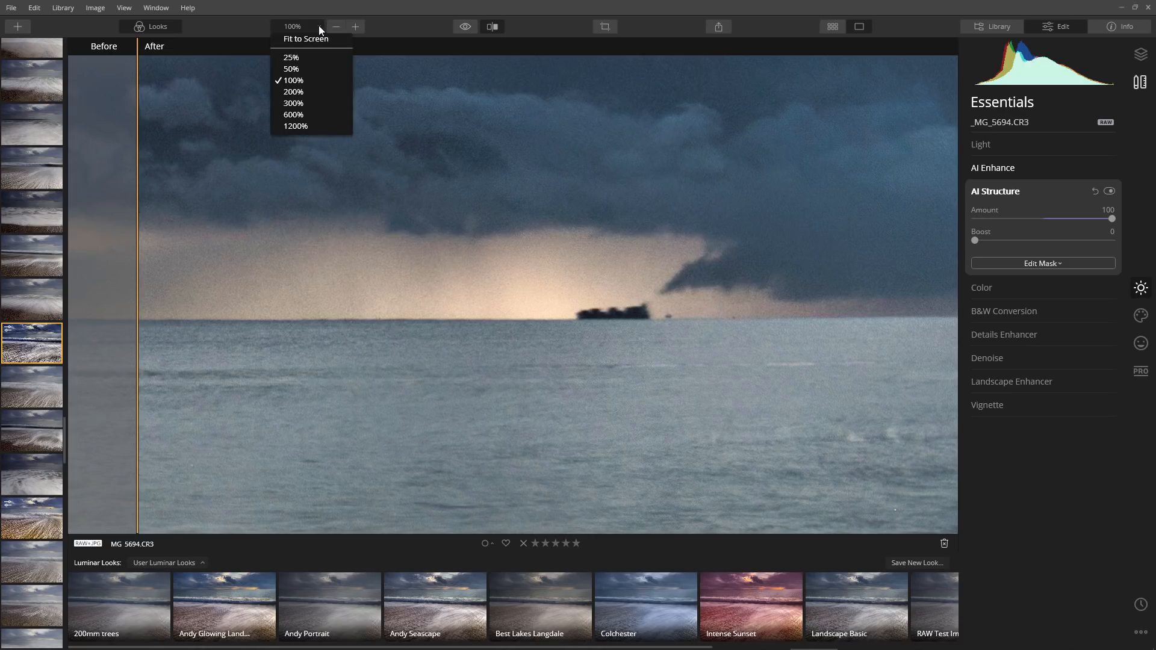
{"action": "left_click", "coordinate": [316, 38]}
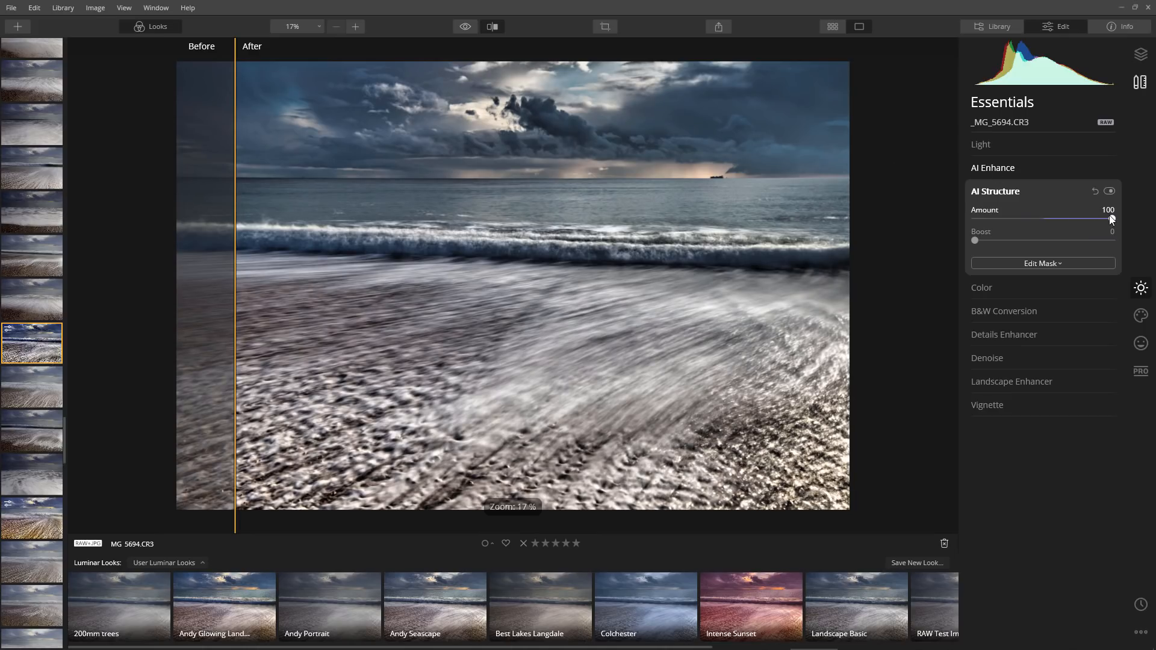
{"action": "left_click_drag", "start_coordinate": [1108, 220], "coordinate": [1050, 223]}
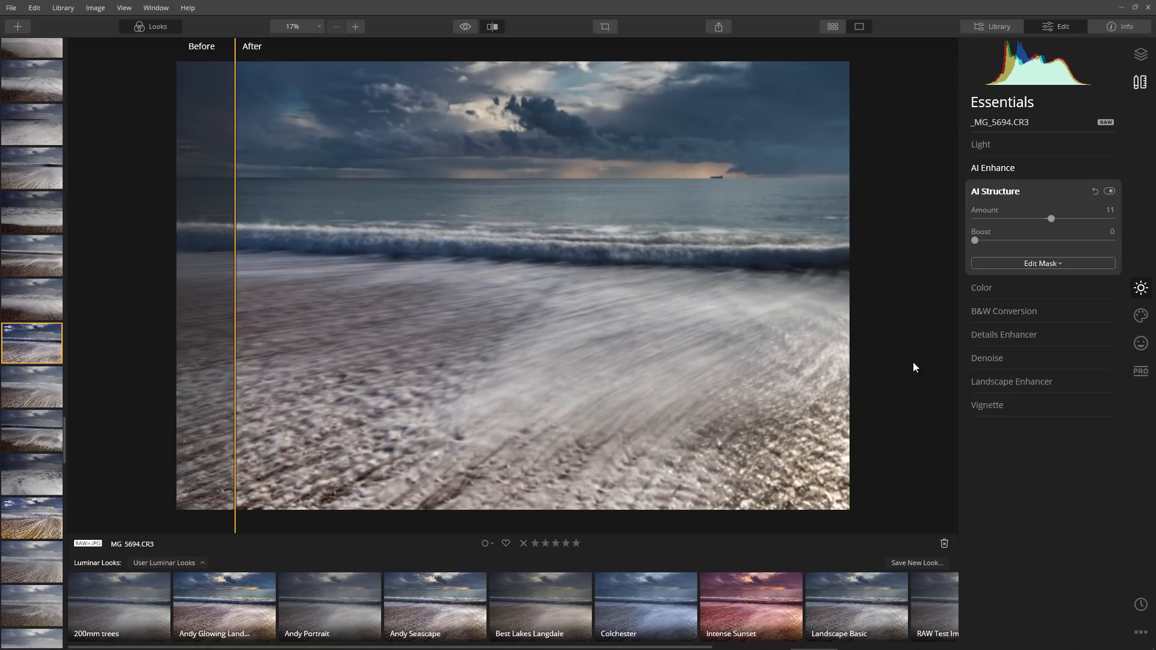
In the Color tool, test Remove Color Cast and return it to 0, and set the orange saturation to 82.
{"action": "left_click", "coordinate": [984, 289]}
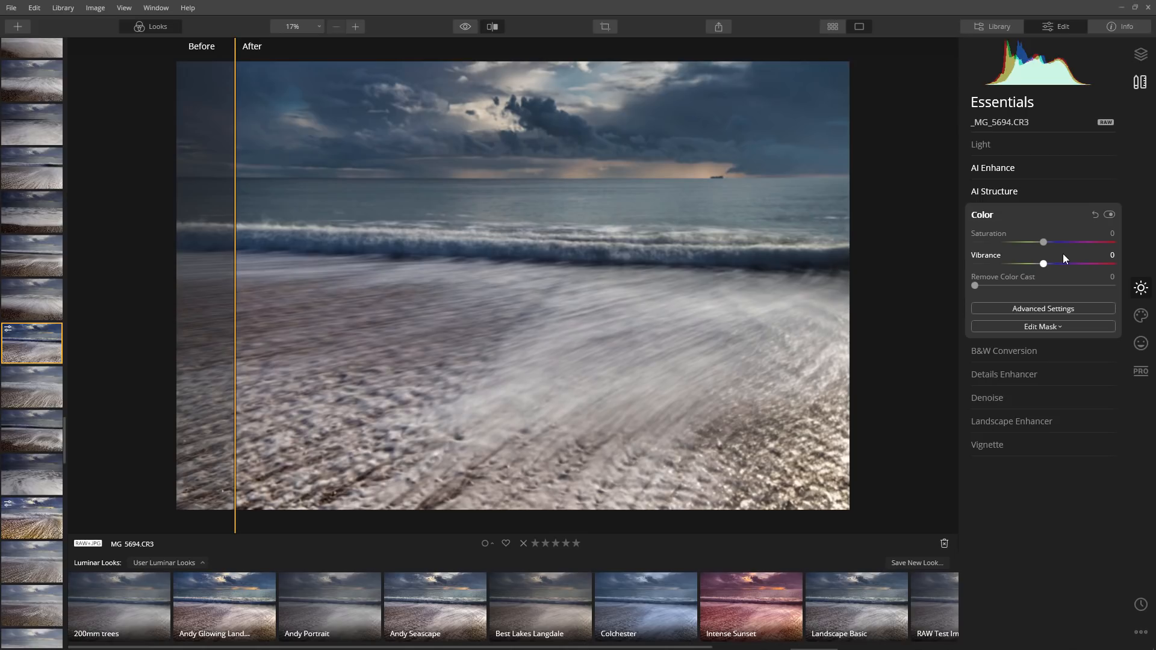
{"action": "left_click_drag", "start_coordinate": [975, 284], "coordinate": [950, 299]}
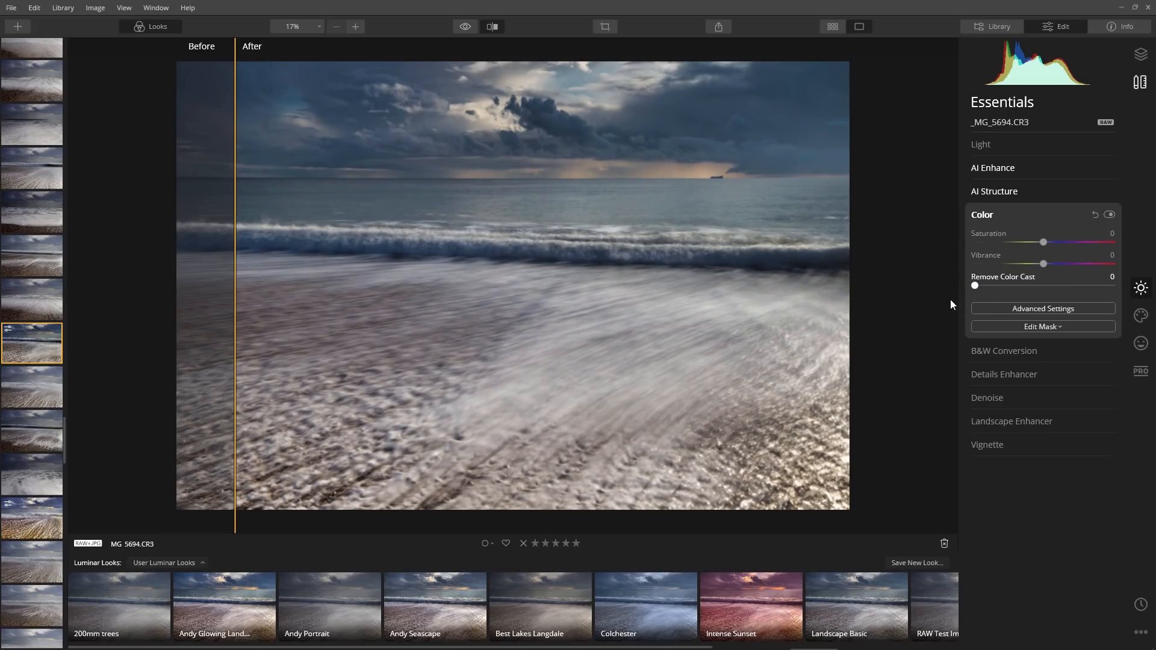
{"action": "left_click", "coordinate": [1042, 308]}
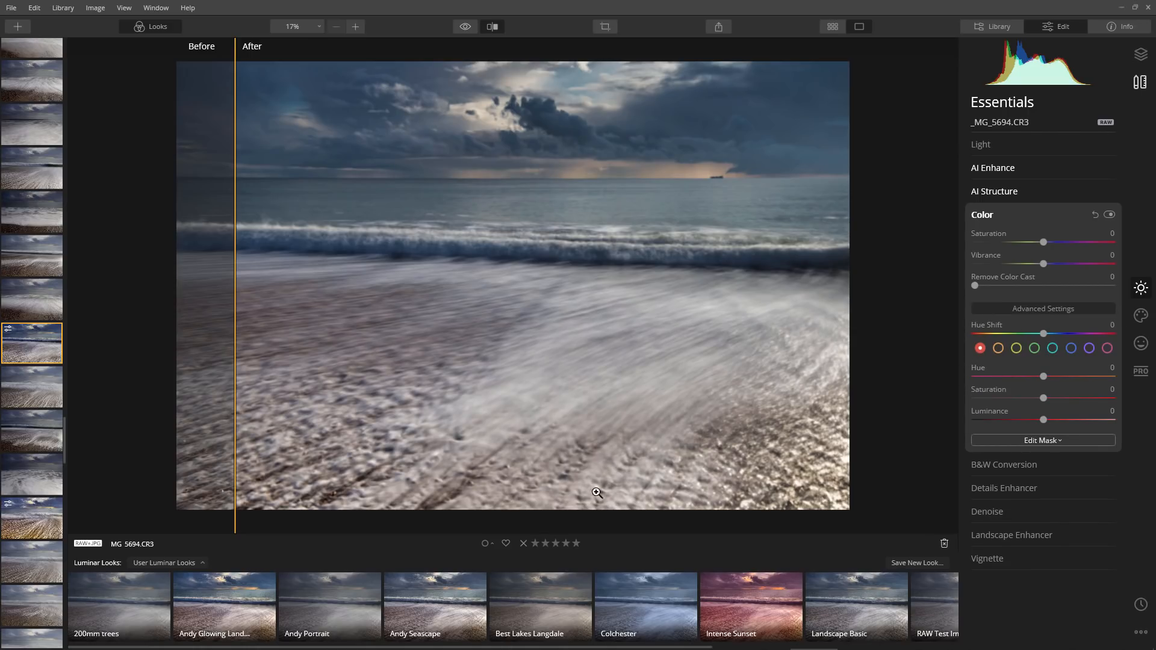
{"action": "left_click", "coordinate": [996, 349]}
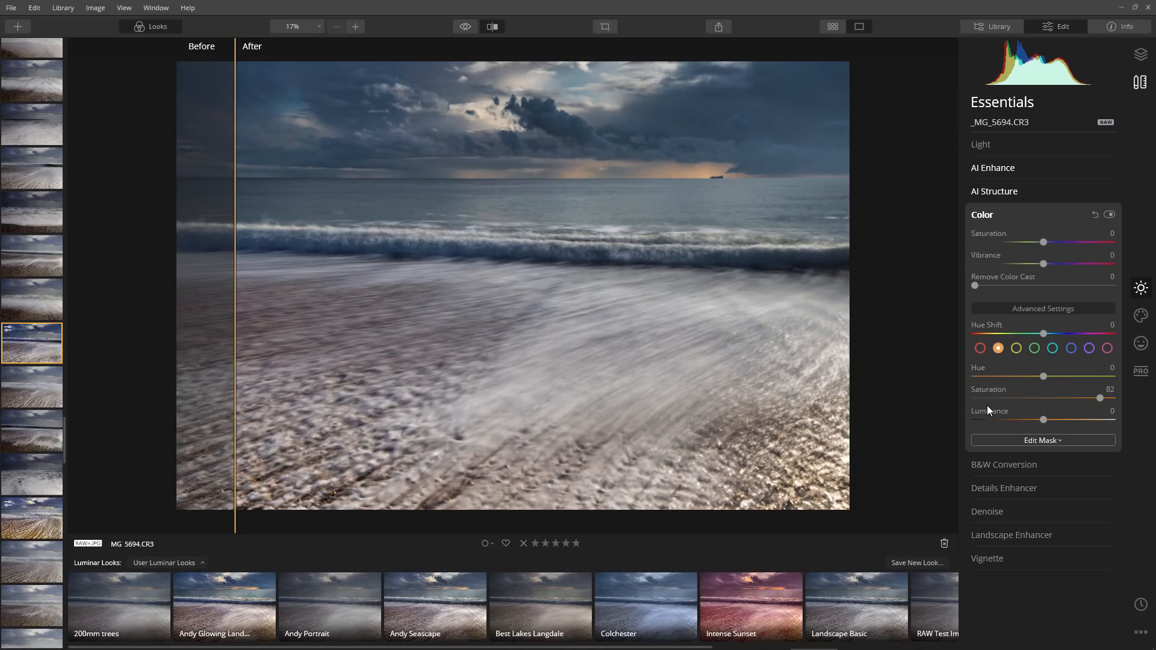
{"action": "left_click_drag", "start_coordinate": [241, 391], "coordinate": [40, 445]}
Test the aqua range's saturation at its lower extreme and raise it to about 78.
{"action": "left_click", "coordinate": [1052, 348]}
{"action": "left_click_drag", "start_coordinate": [1044, 398], "coordinate": [955, 407]}
{"action": "left_click_drag", "start_coordinate": [974, 399], "coordinate": [1019, 398]}
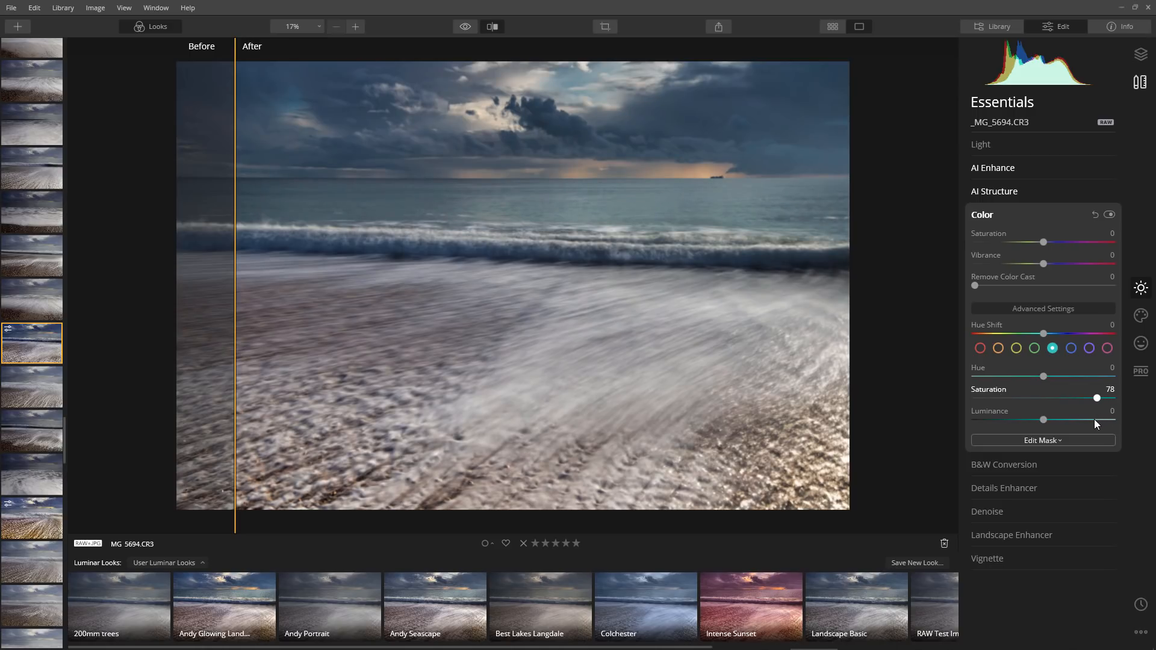
{"action": "mouse_move", "coordinate": [1093, 419]}
{"action": "left_mouse_down"}
{"action": "mouse_move", "coordinate": [1061, 410]}
{"action": "mouse_move", "coordinate": [1074, 412]}
{"action": "left_mouse_up"}
{"action": "left_click_drag", "start_coordinate": [1097, 403], "coordinate": [1088, 406]}
Try desaturating the blue range to -100 and reset its saturation to 0.
{"action": "left_click", "coordinate": [1071, 349]}
{"action": "left_click_drag", "start_coordinate": [1045, 399], "coordinate": [966, 406]}
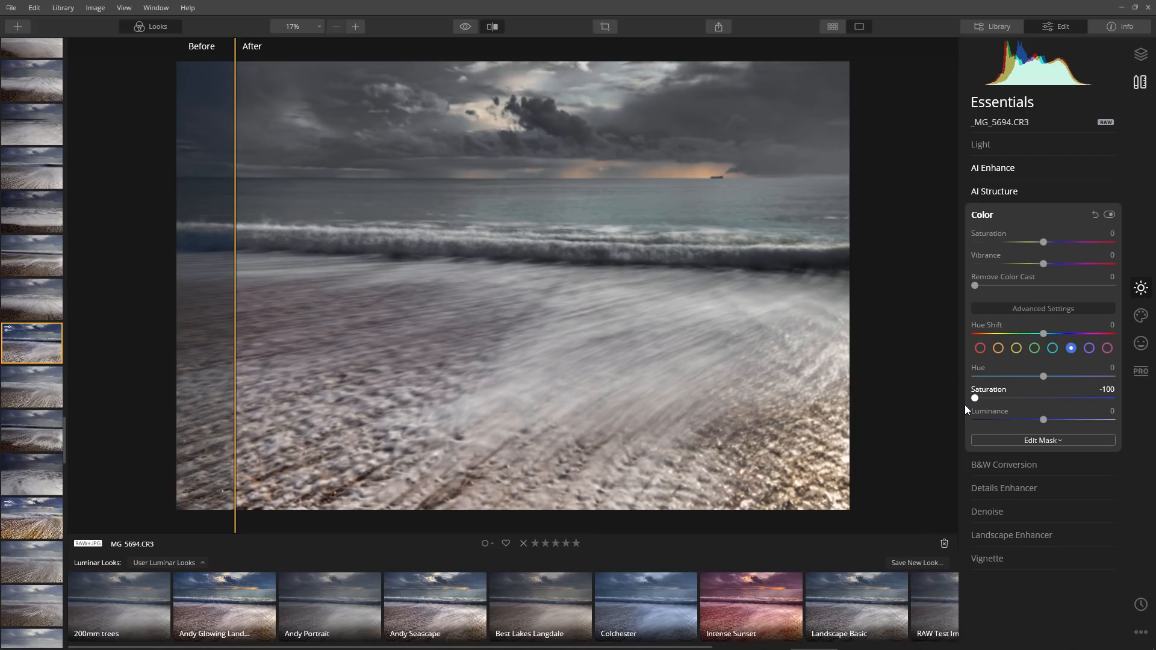
{"action": "left_click_drag", "start_coordinate": [965, 406], "coordinate": [1027, 412]}
{"action": "double_click", "coordinate": [1027, 398]}
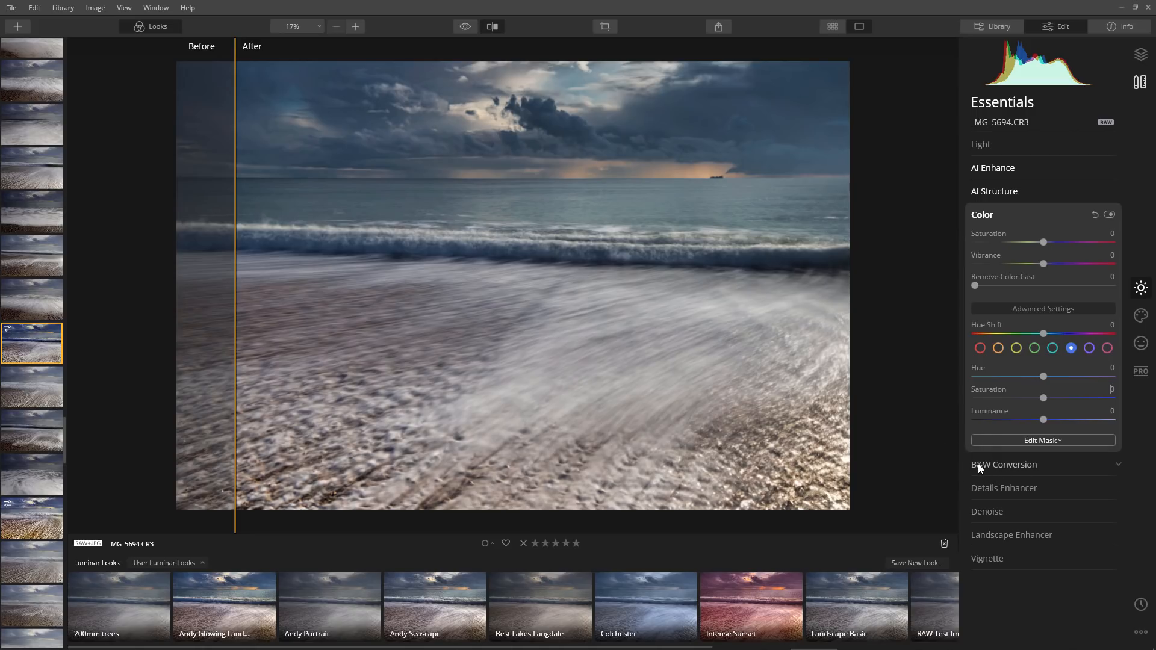
Set Small, Medium and Large Details to 10 each in the Details Enhancer.
{"action": "left_click", "coordinate": [998, 490]}
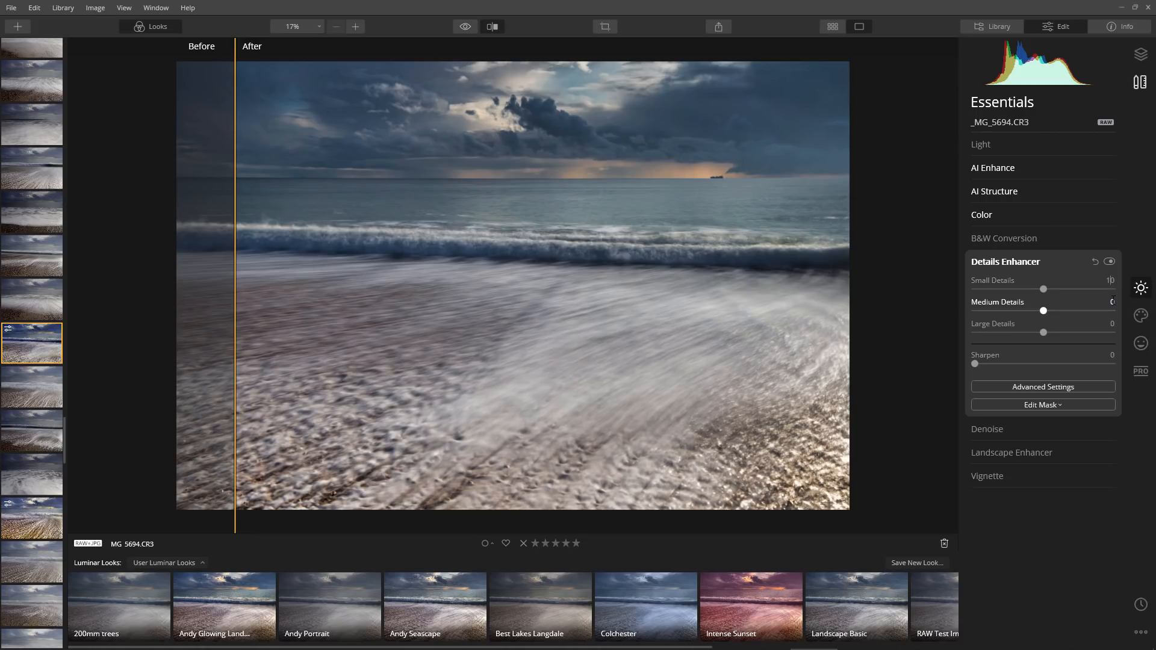
{"action": "left_click", "coordinate": [1112, 303]}
{"action": "type", "text": "10"}
{"action": "key", "text": "Tab"}
Inspect the breaking wave at 100% zoom with the Details Enhancer switched off and back on, and return to the full view.
{"action": "left_click", "coordinate": [288, 28]}
{"action": "left_click", "coordinate": [293, 80]}
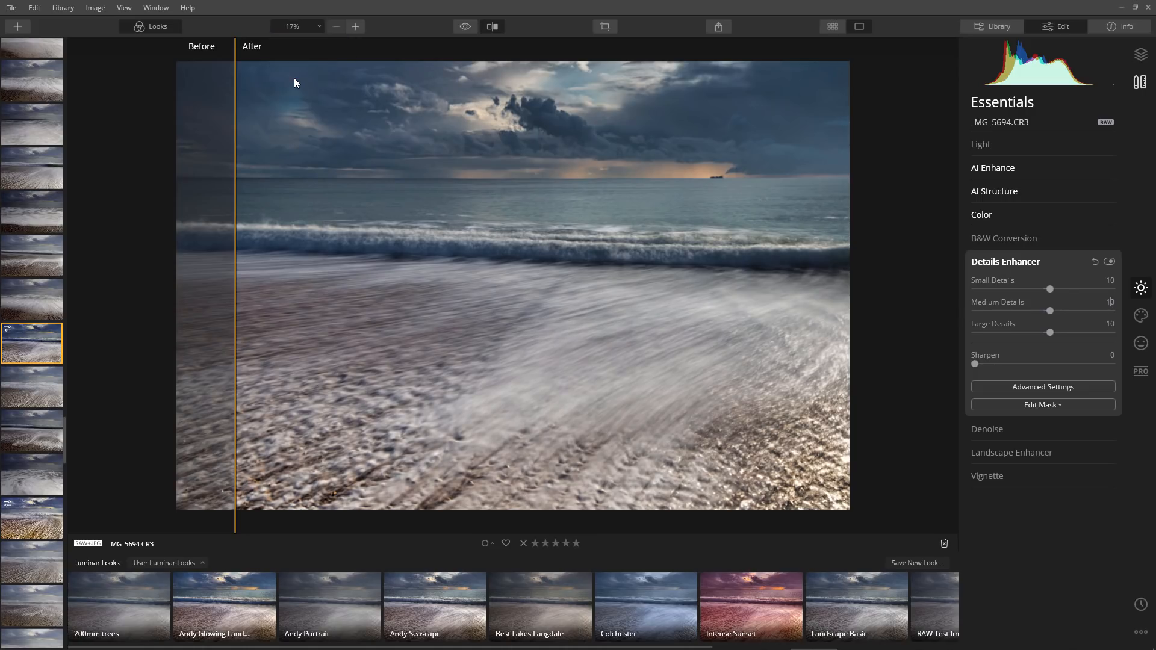
{"action": "left_click_drag", "start_coordinate": [662, 193], "coordinate": [425, 524]}
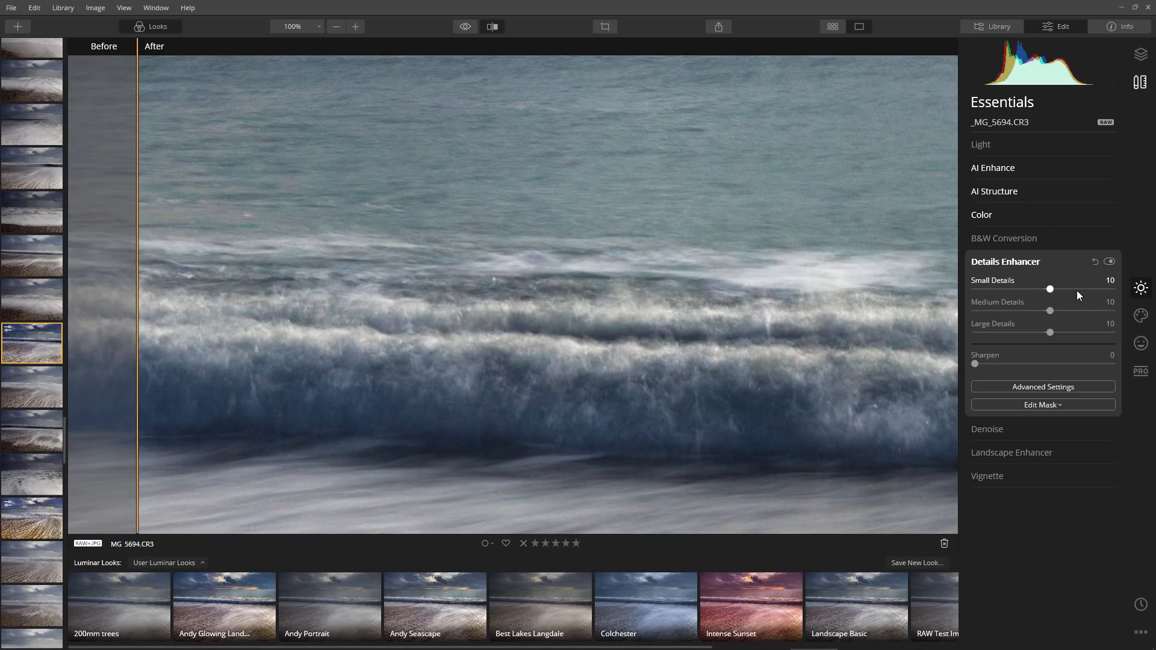
{"action": "left_click", "coordinate": [1109, 263]}
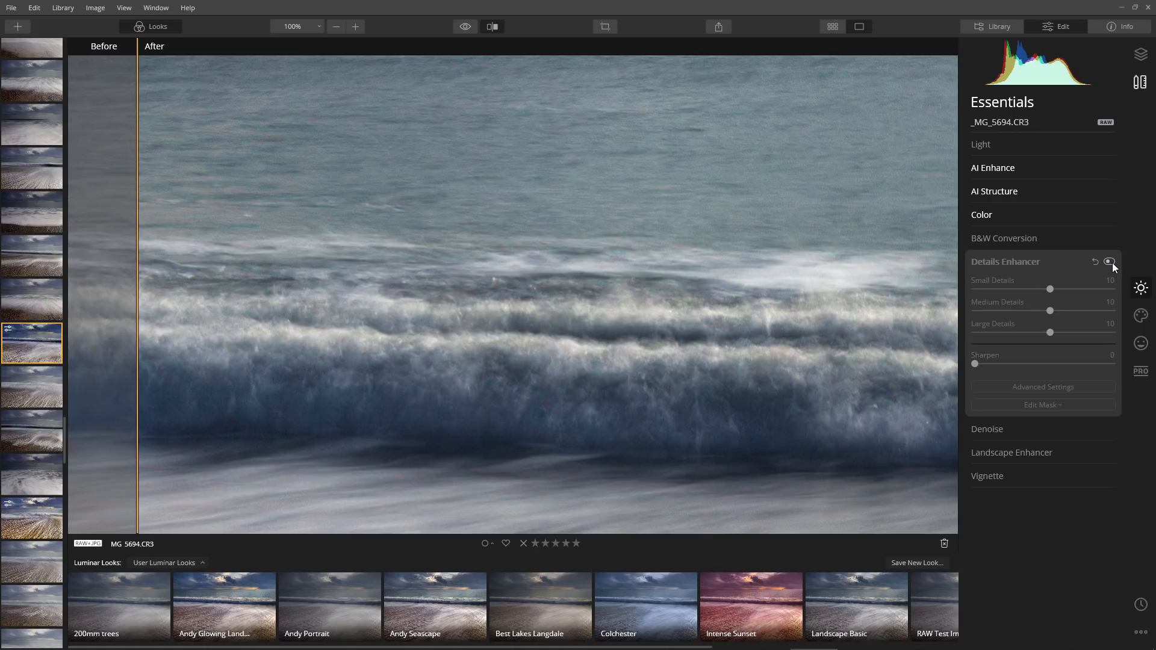
{"action": "left_click", "coordinate": [1109, 263]}
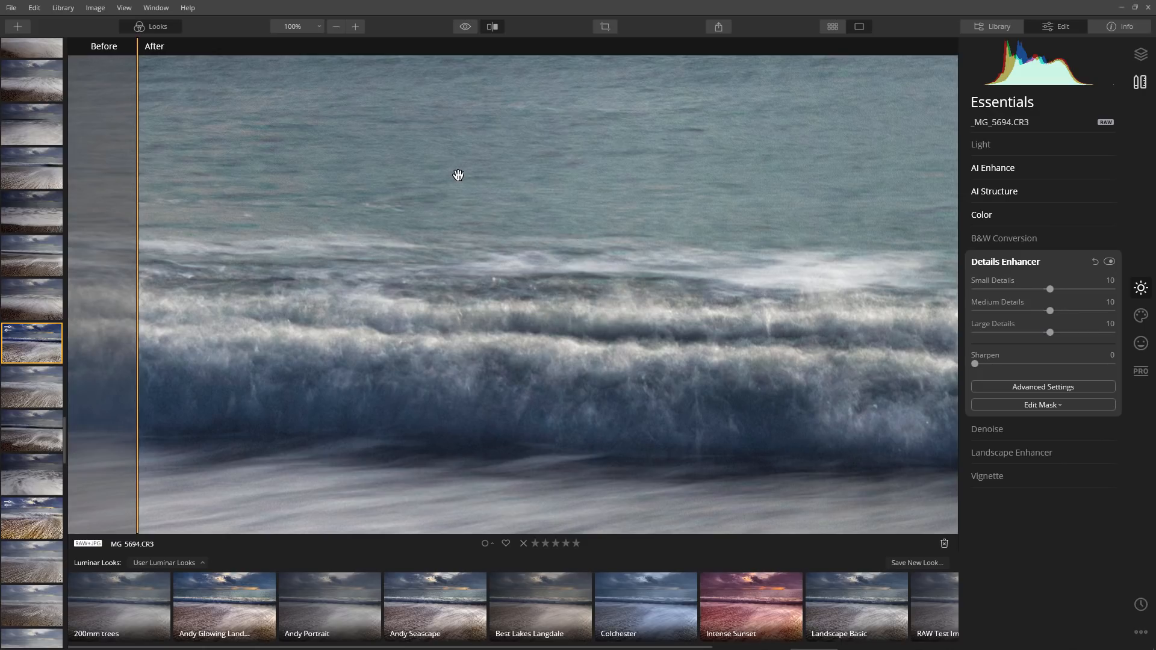
{"action": "left_click", "coordinate": [290, 27]}
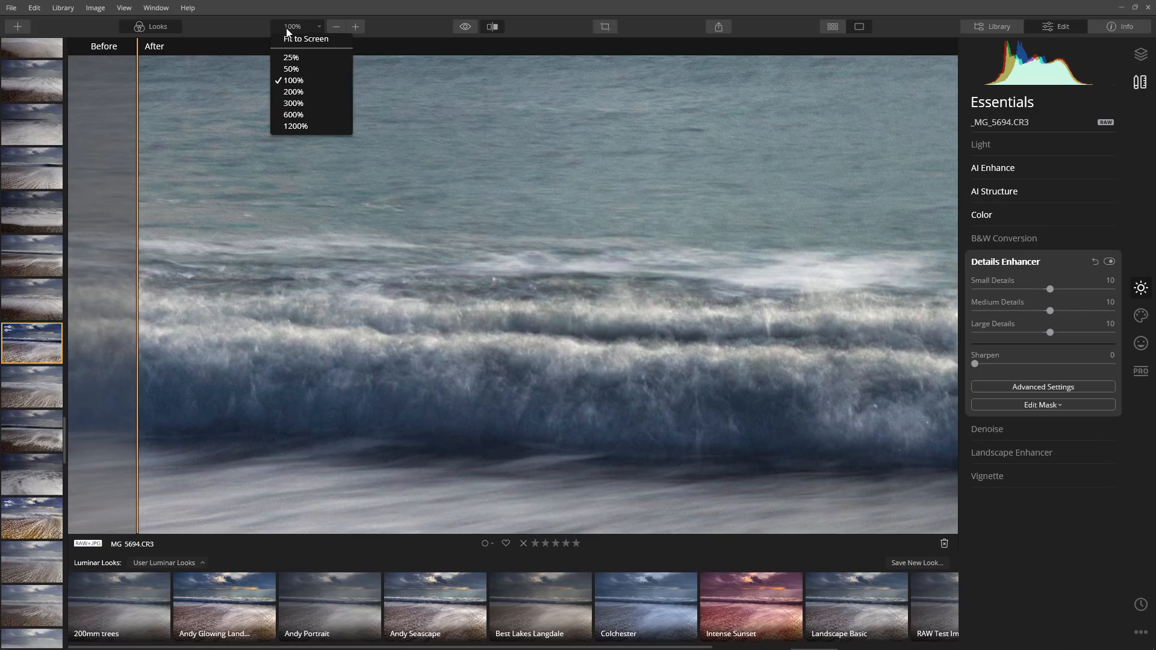
{"action": "left_click", "coordinate": [291, 40]}
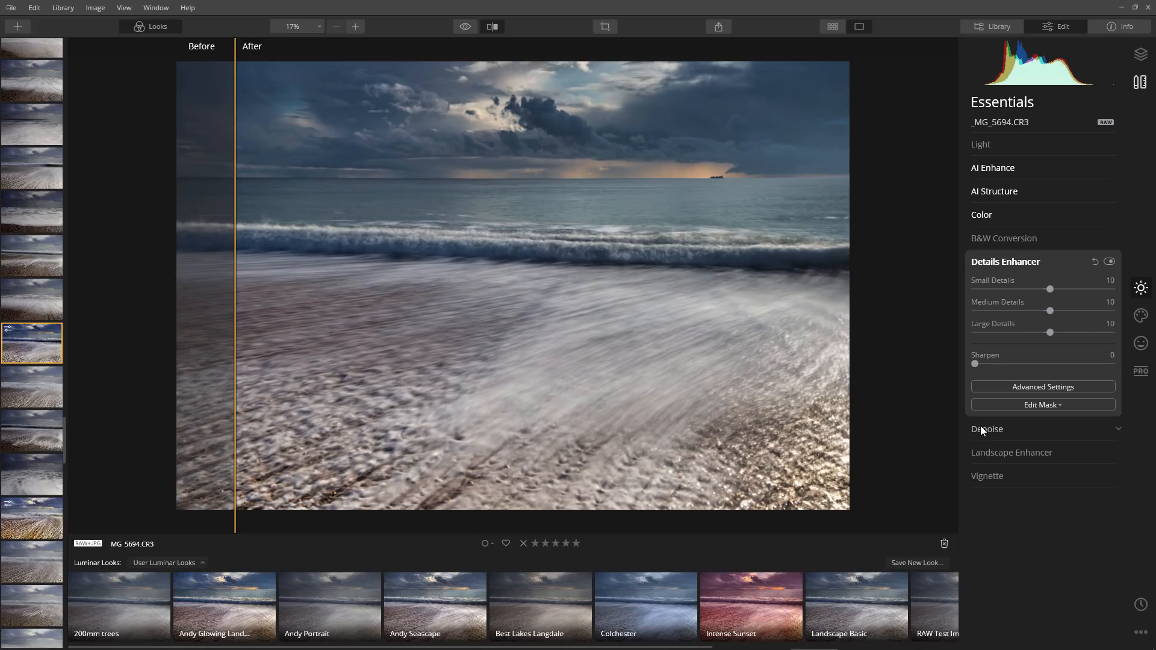
Set Golden Hour to 36 in the Landscape Enhancer and compare the photo with the tool off and on.
{"action": "left_click", "coordinate": [995, 452]}
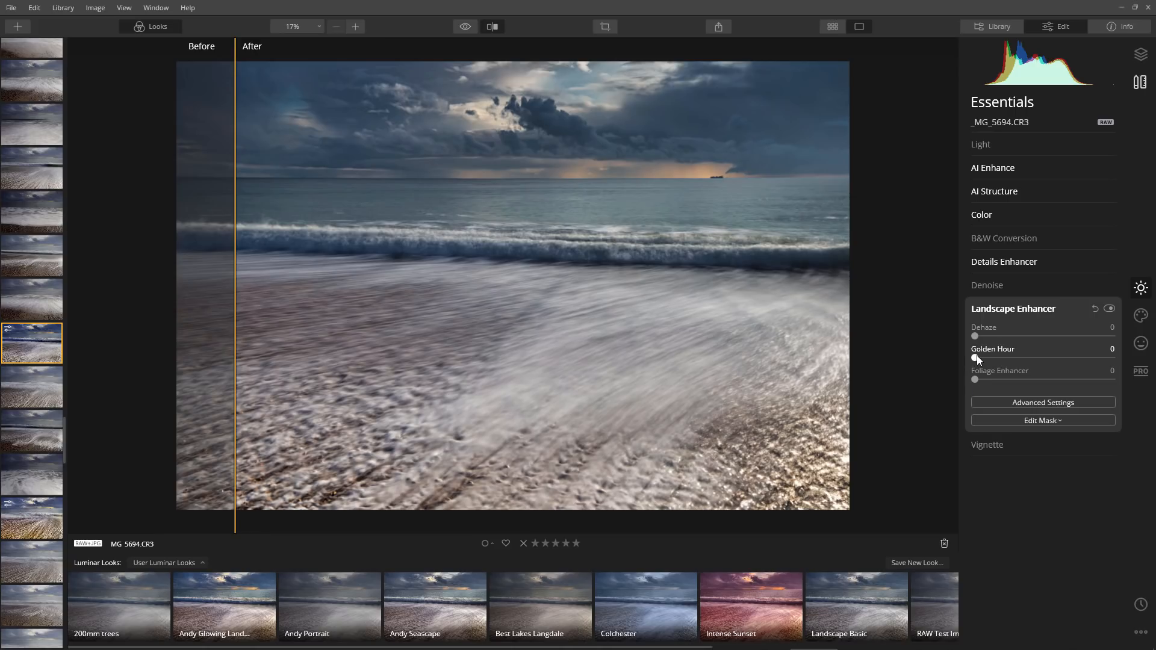
{"action": "left_click_drag", "start_coordinate": [975, 357], "coordinate": [1025, 358]}
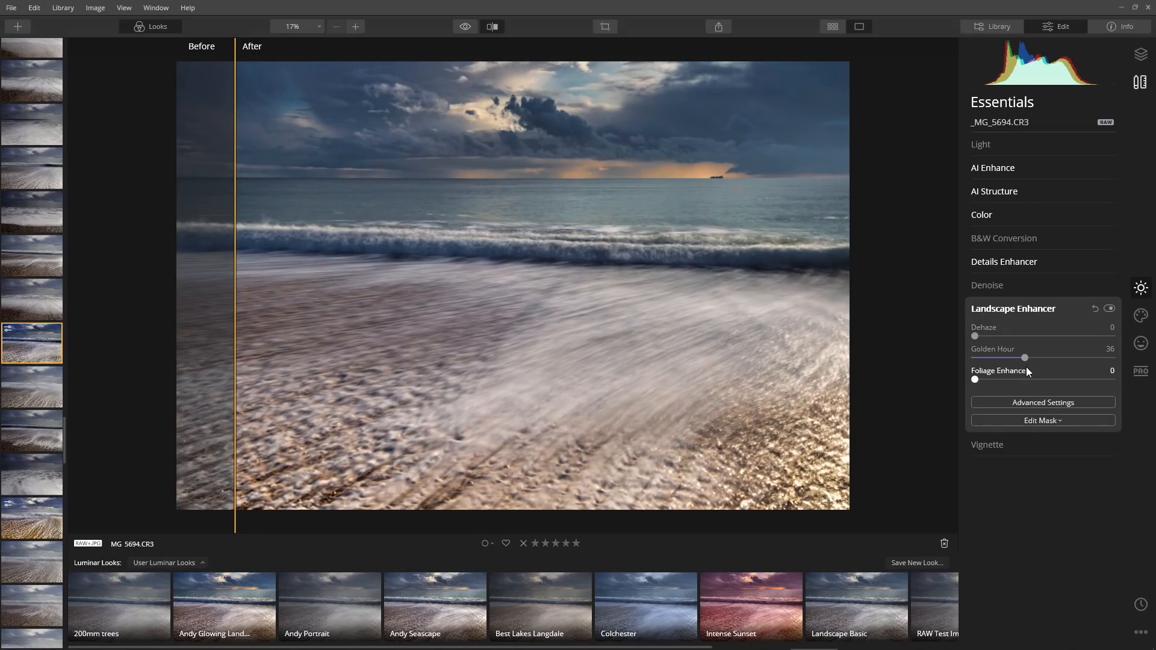
{"action": "left_click", "coordinate": [1108, 308]}
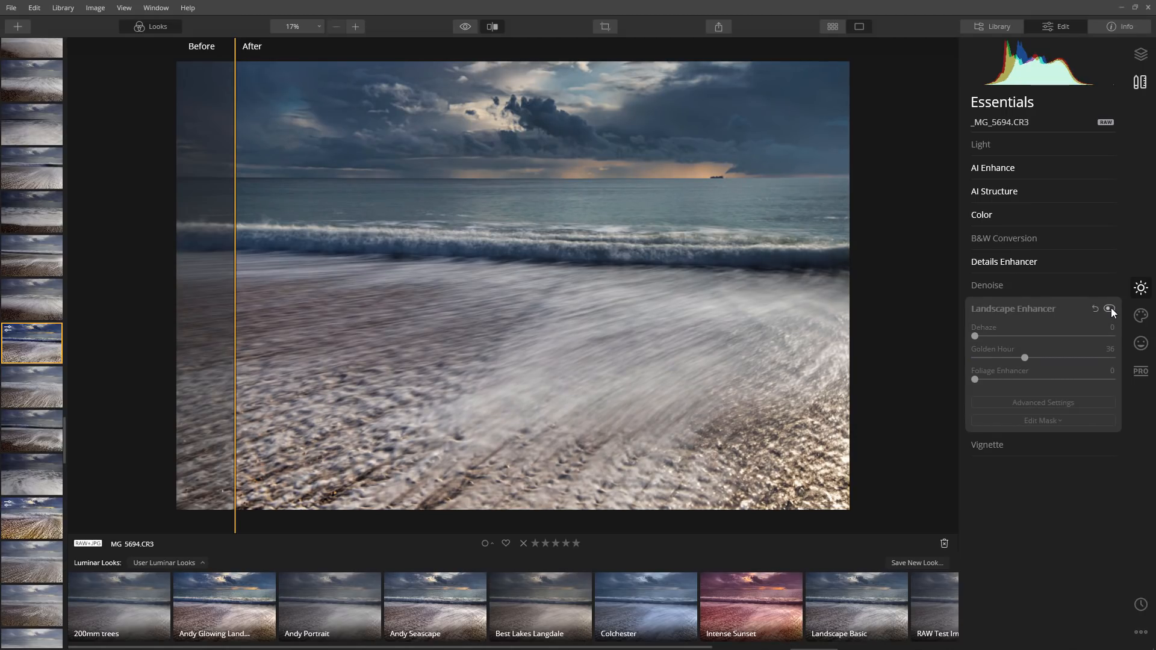
{"action": "left_click", "coordinate": [1109, 308]}
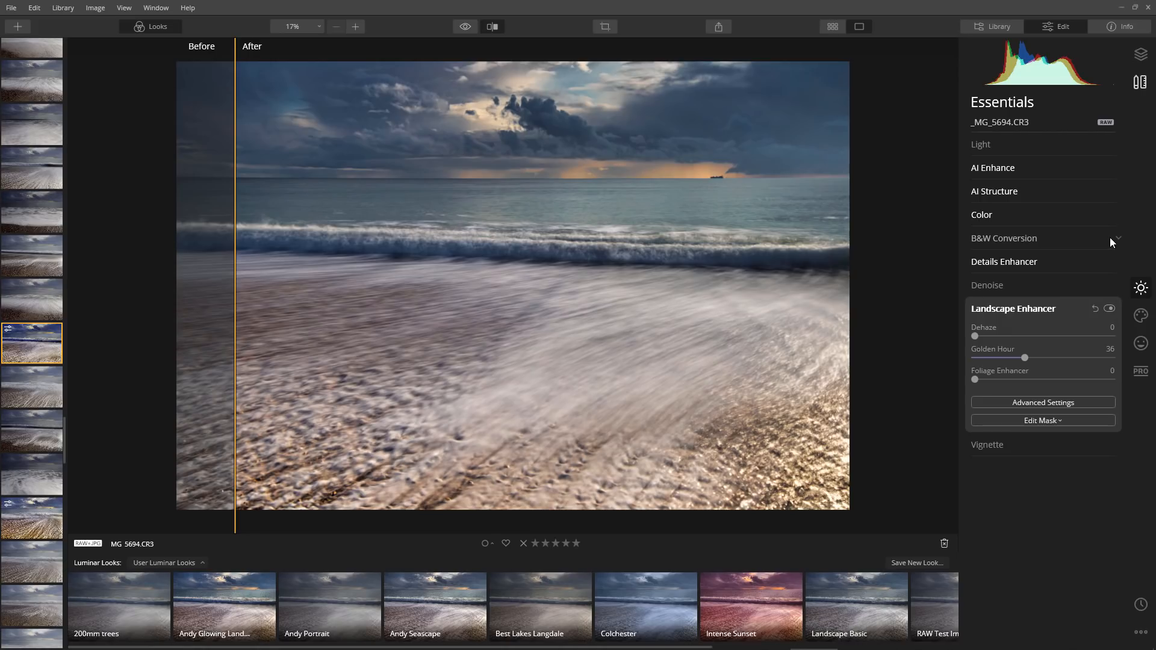
Try AI Sky Replacement with the Sunset 1 sky and Relight Scene at 73, and restore the original sky.
{"action": "left_click", "coordinate": [1135, 323]}
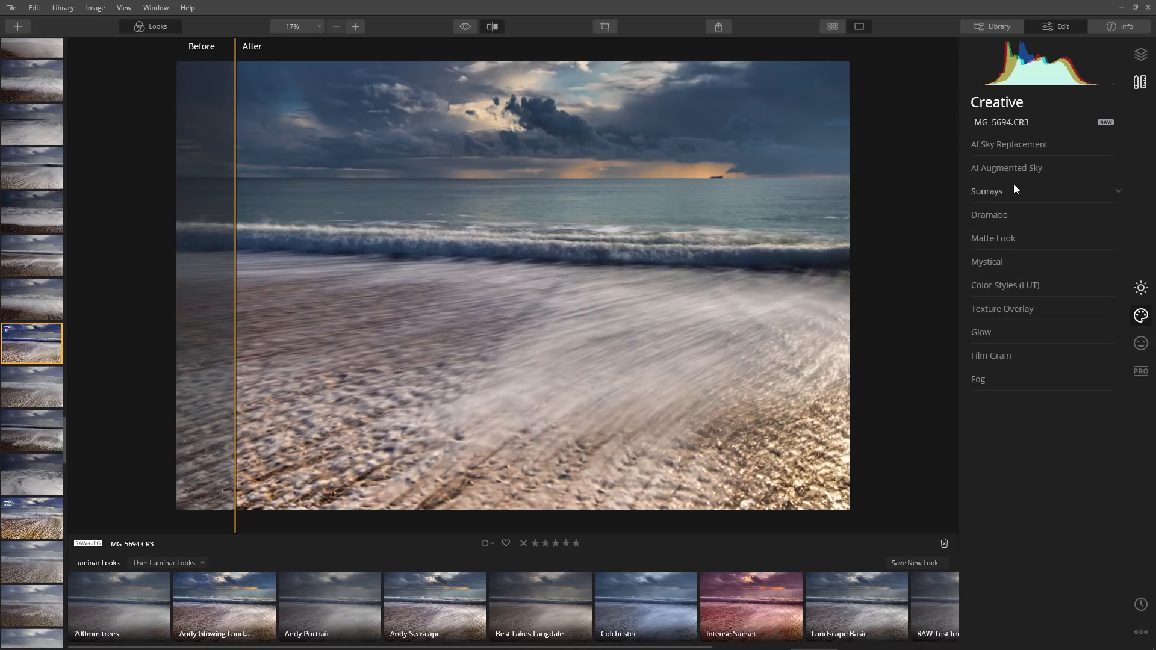
{"action": "left_click", "coordinate": [988, 146]}
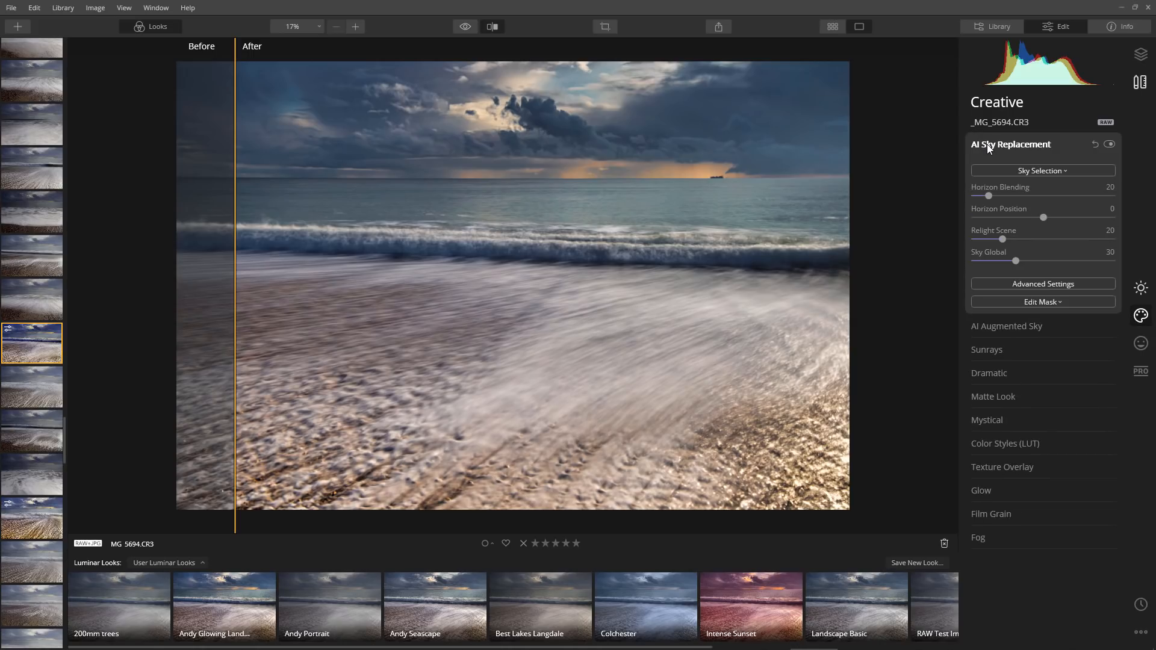
{"action": "left_click", "coordinate": [1015, 172]}
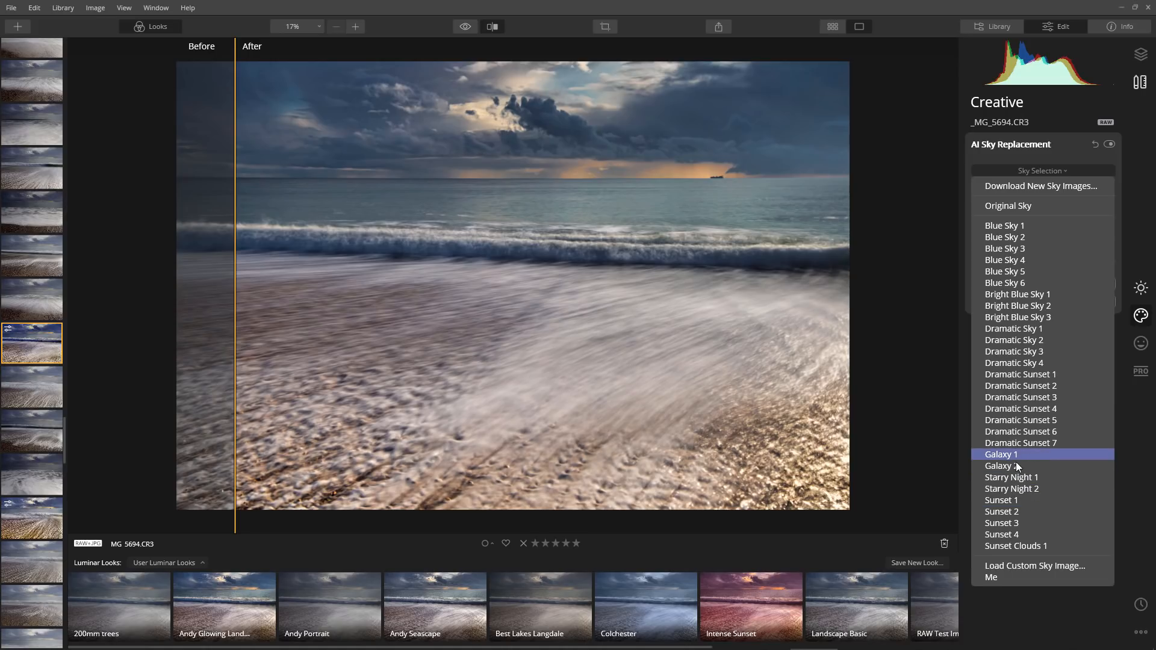
{"action": "left_click", "coordinate": [1011, 500]}
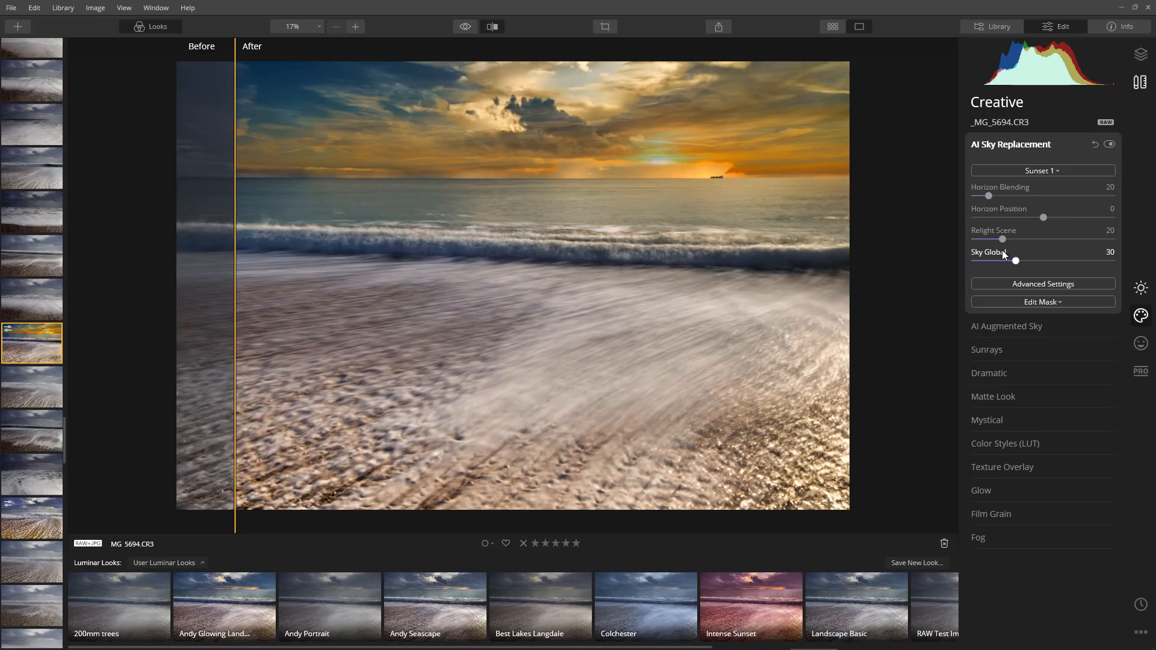
{"action": "left_click_drag", "start_coordinate": [1002, 239], "coordinate": [1061, 239]}
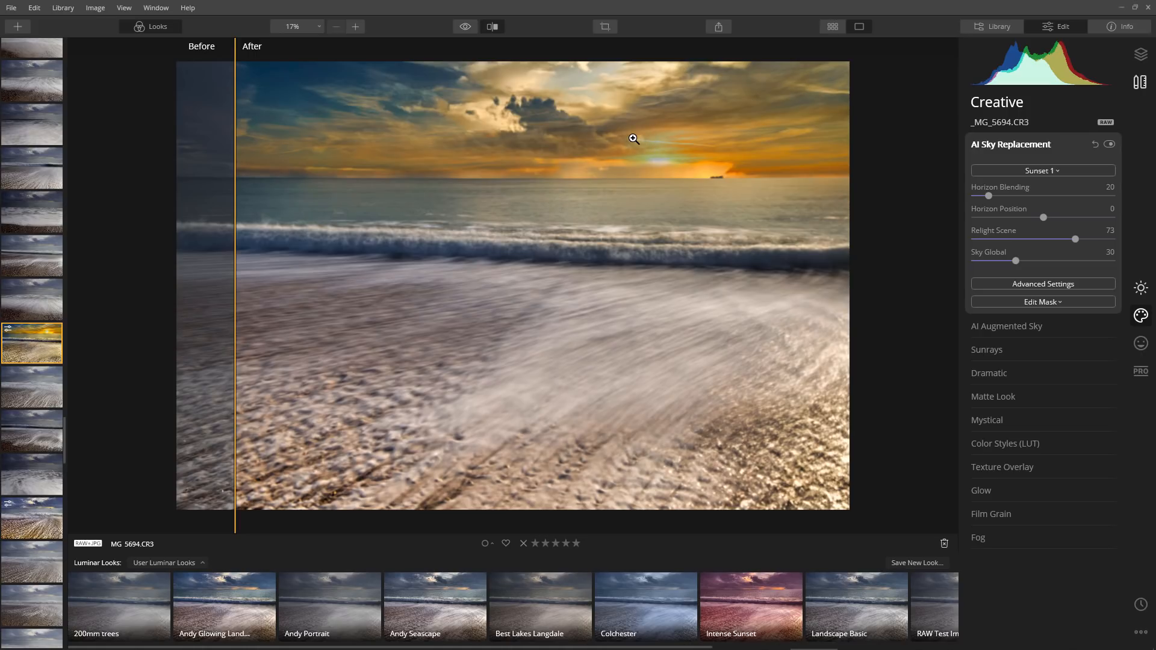
{"action": "left_click", "coordinate": [1049, 175]}
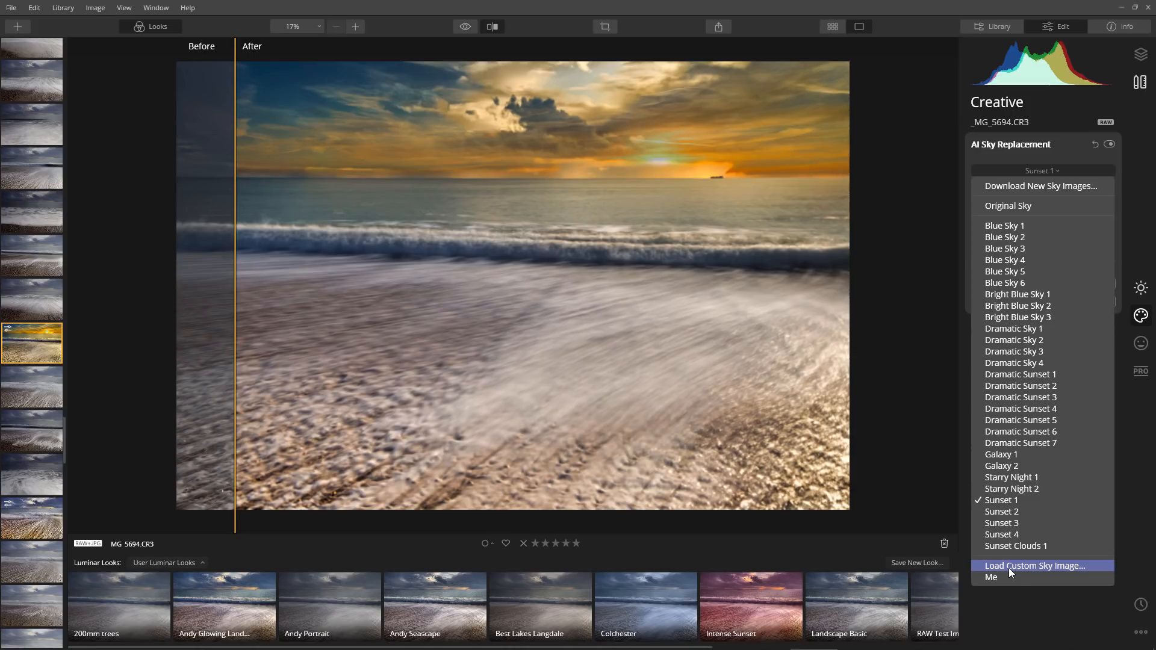
{"action": "left_click", "coordinate": [1003, 208]}
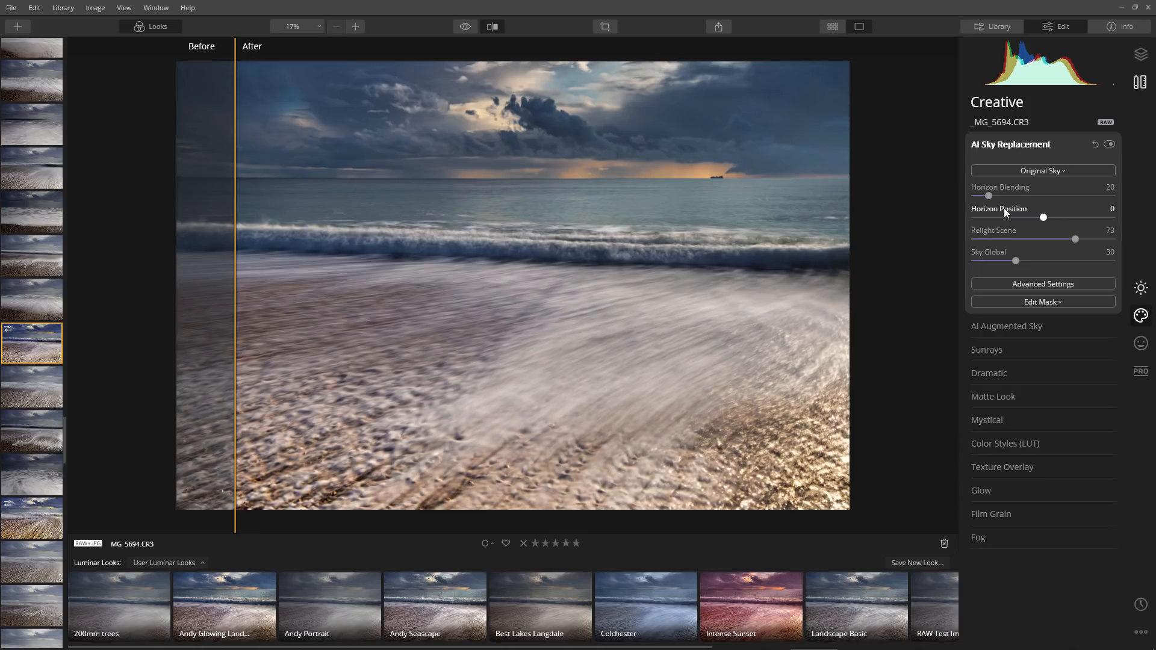
Add the Lightning 1 object with AI Augmented Sky, move it slightly lower towards the horizon, and show the tool's advanced settings.
{"action": "left_click", "coordinate": [994, 327]}
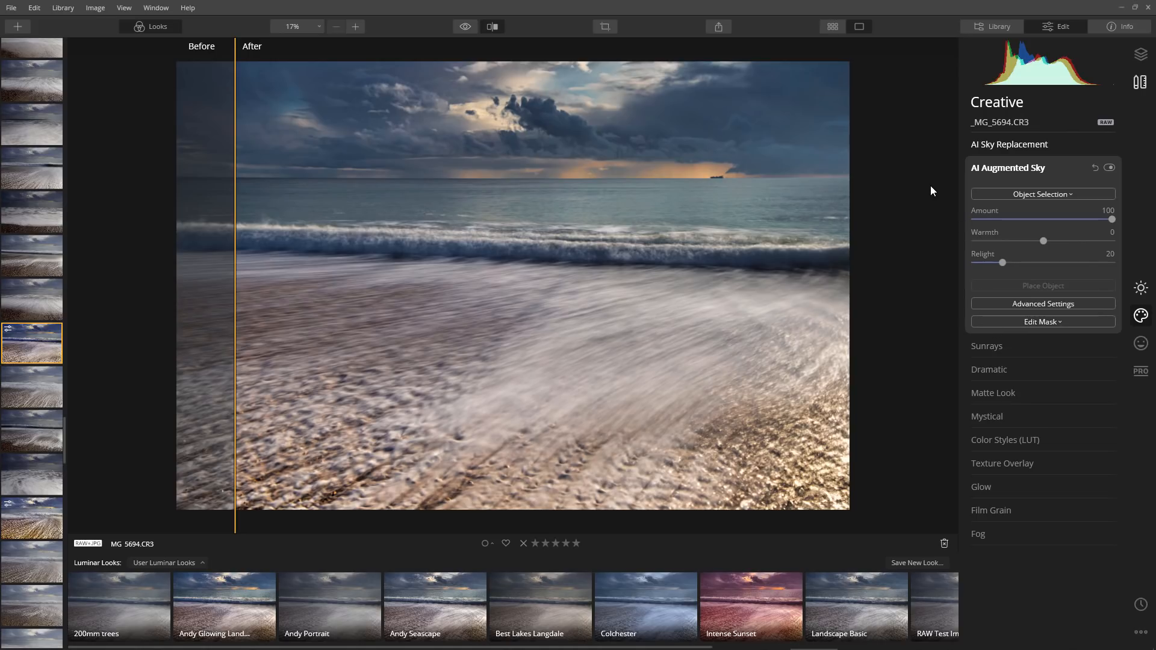
{"action": "left_click", "coordinate": [1028, 193]}
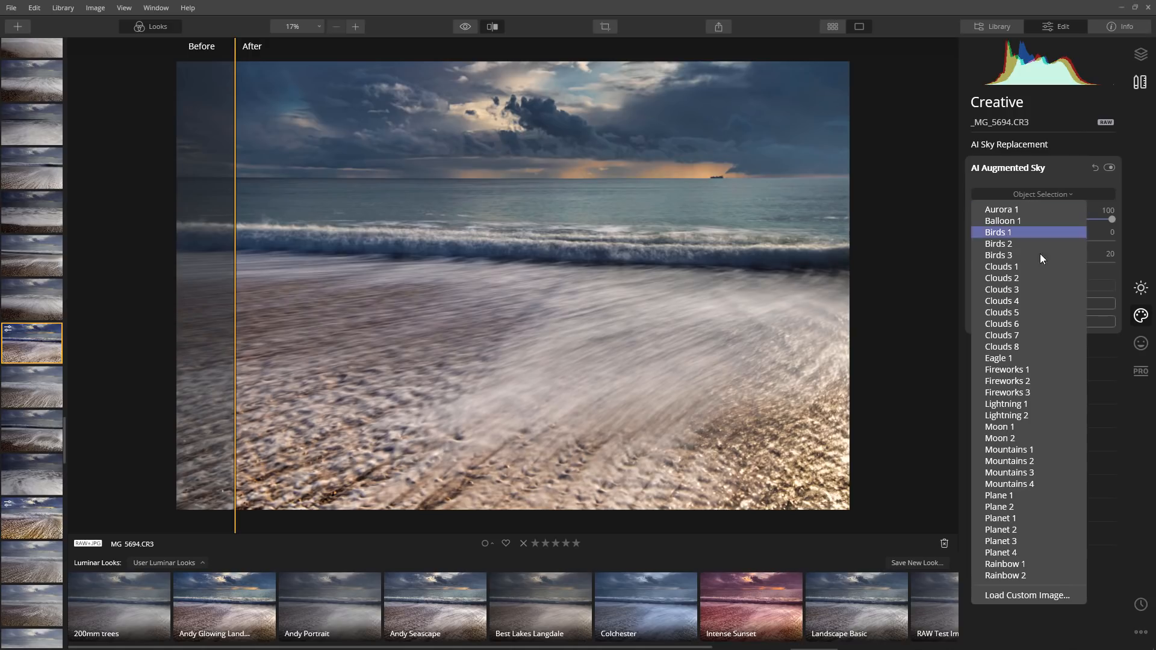
{"action": "left_click", "coordinate": [1007, 410]}
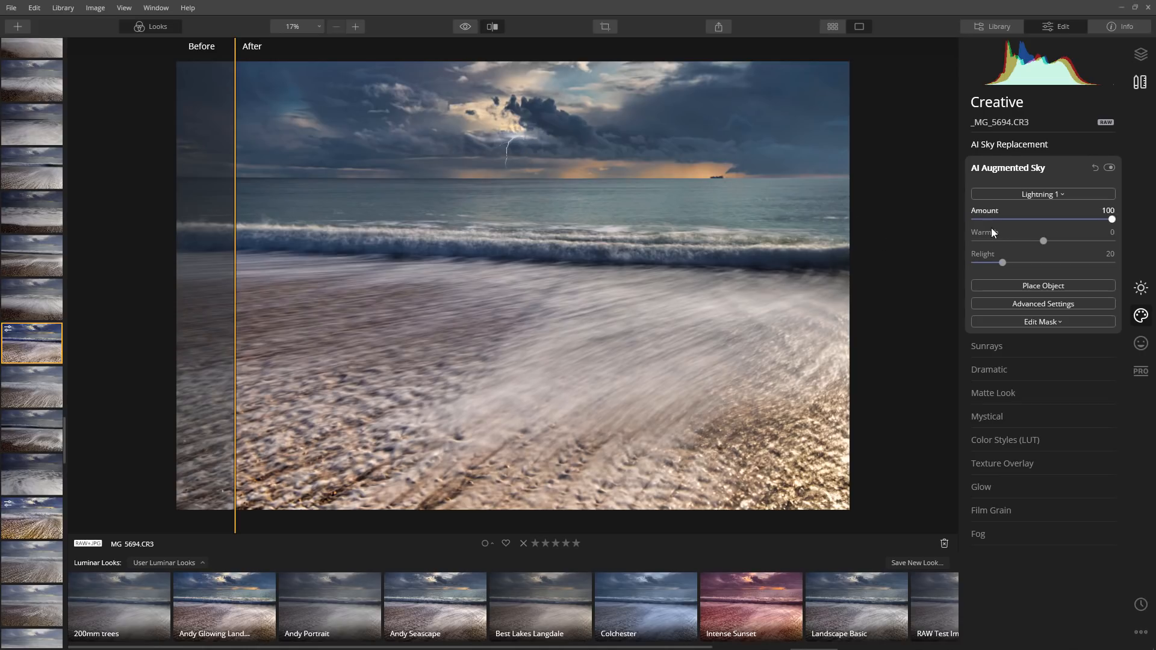
{"action": "left_click", "coordinate": [1039, 284]}
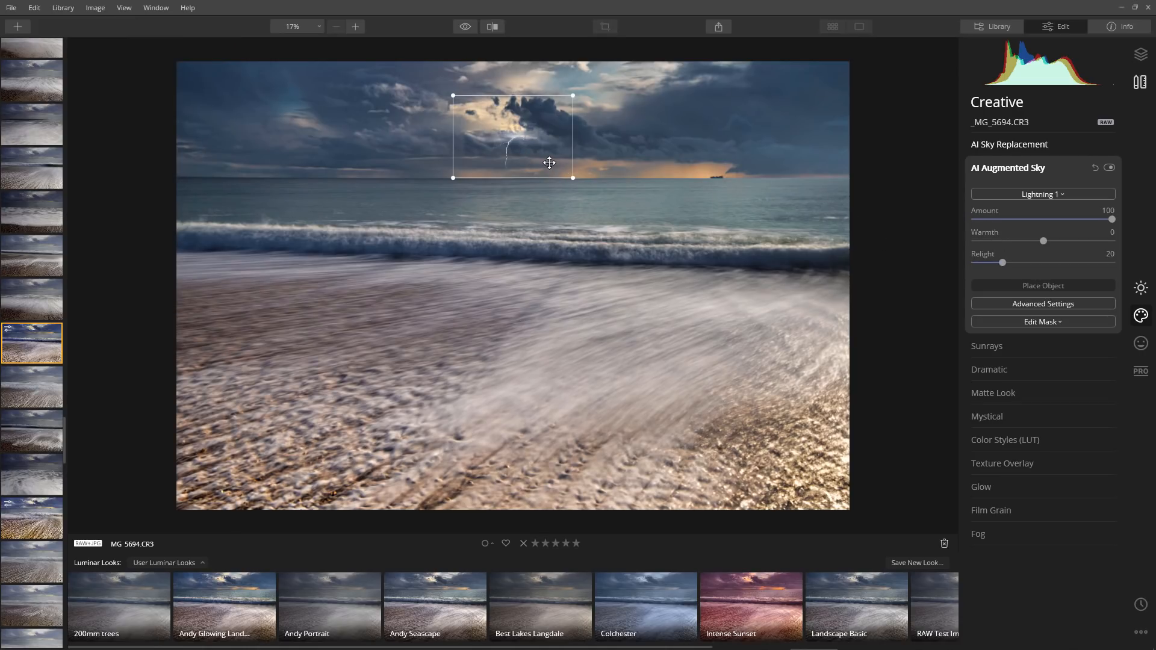
{"action": "left_click_drag", "start_coordinate": [549, 163], "coordinate": [550, 169]}
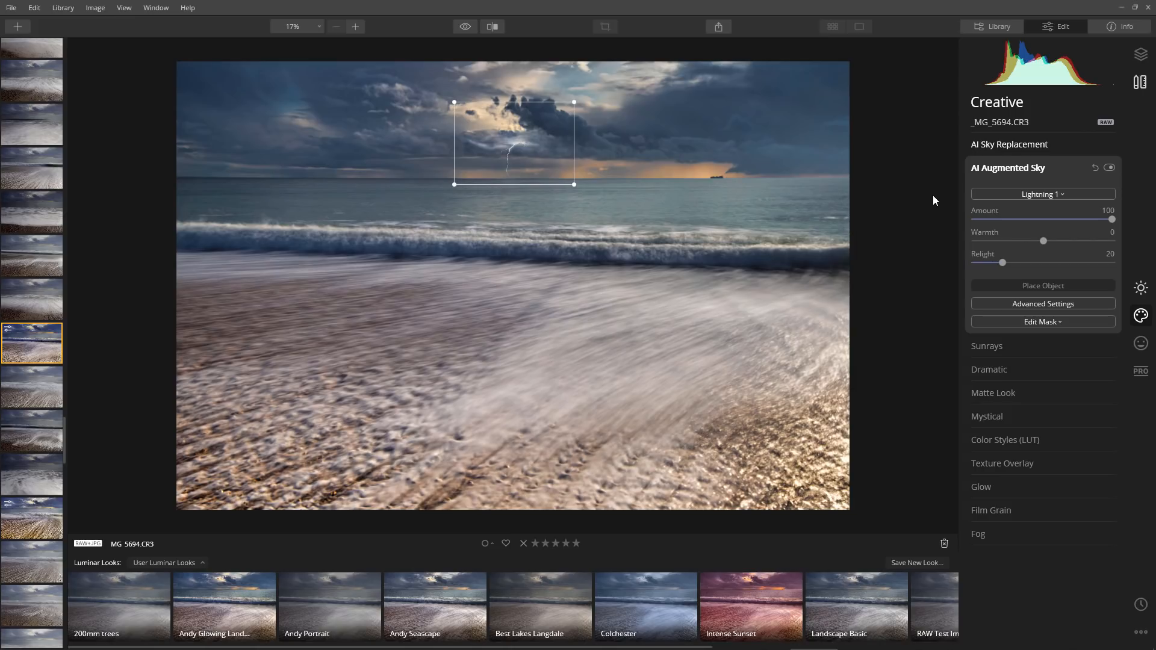
{"action": "left_click", "coordinate": [1024, 195]}
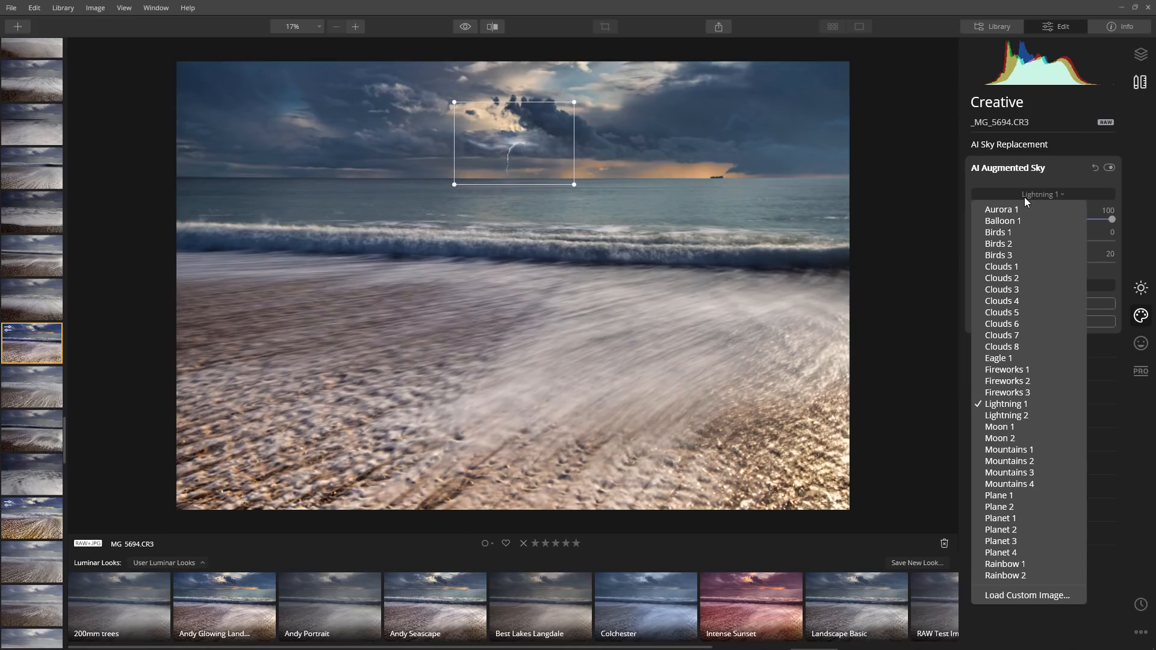
{"action": "left_click", "coordinate": [890, 186]}
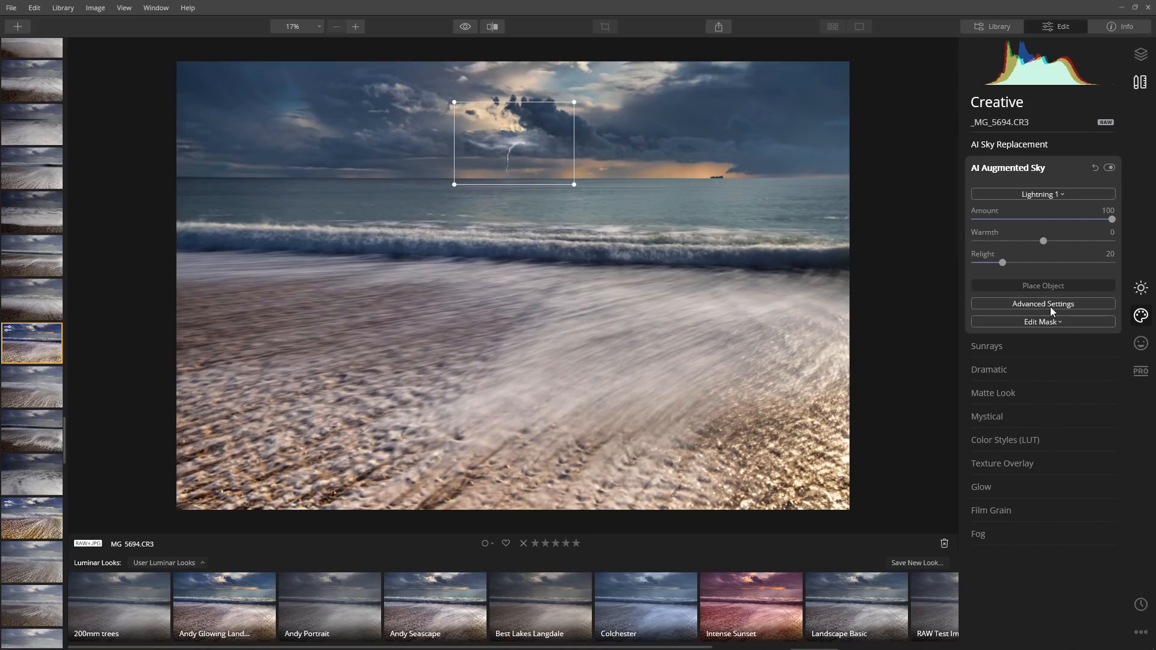
{"action": "left_click", "coordinate": [1046, 287]}
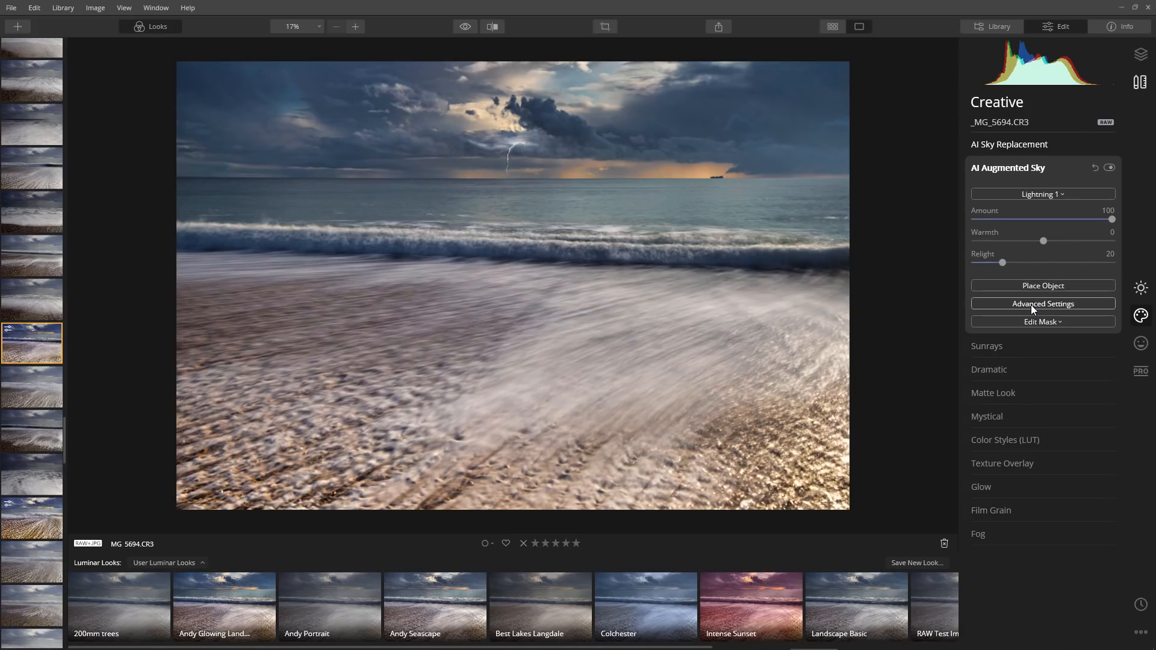
{"action": "left_click", "coordinate": [1031, 304]}
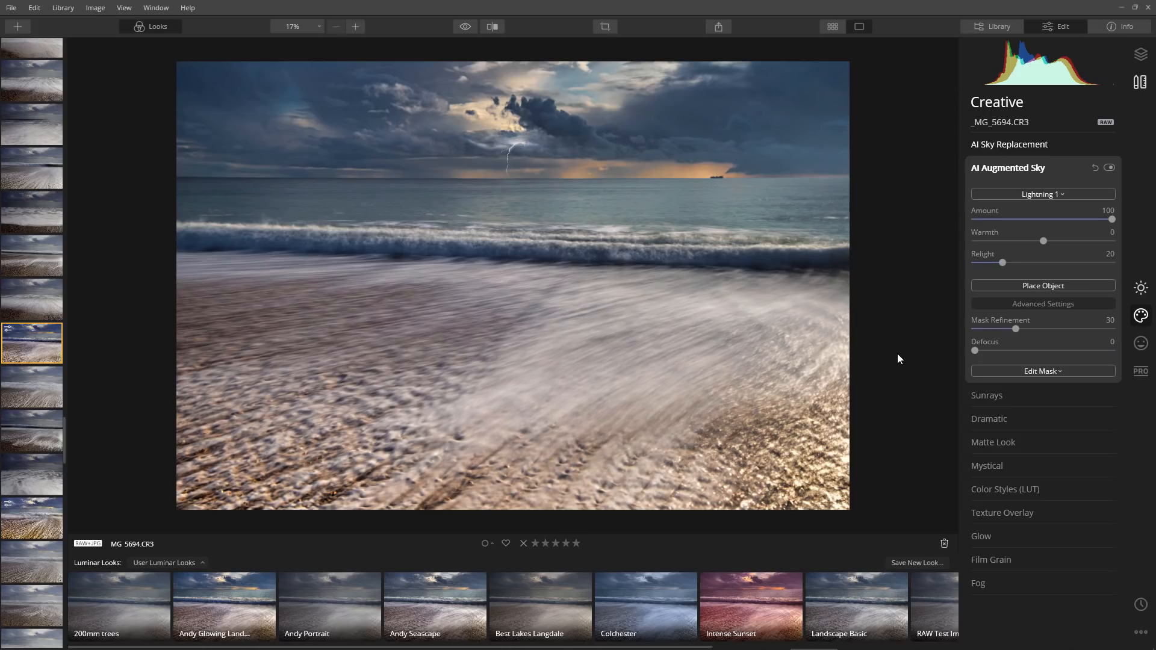
Add Sunrays with the sun center in the bright cloud gap above the sea, and set the Amount to 28.
{"action": "left_click", "coordinate": [1003, 398]}
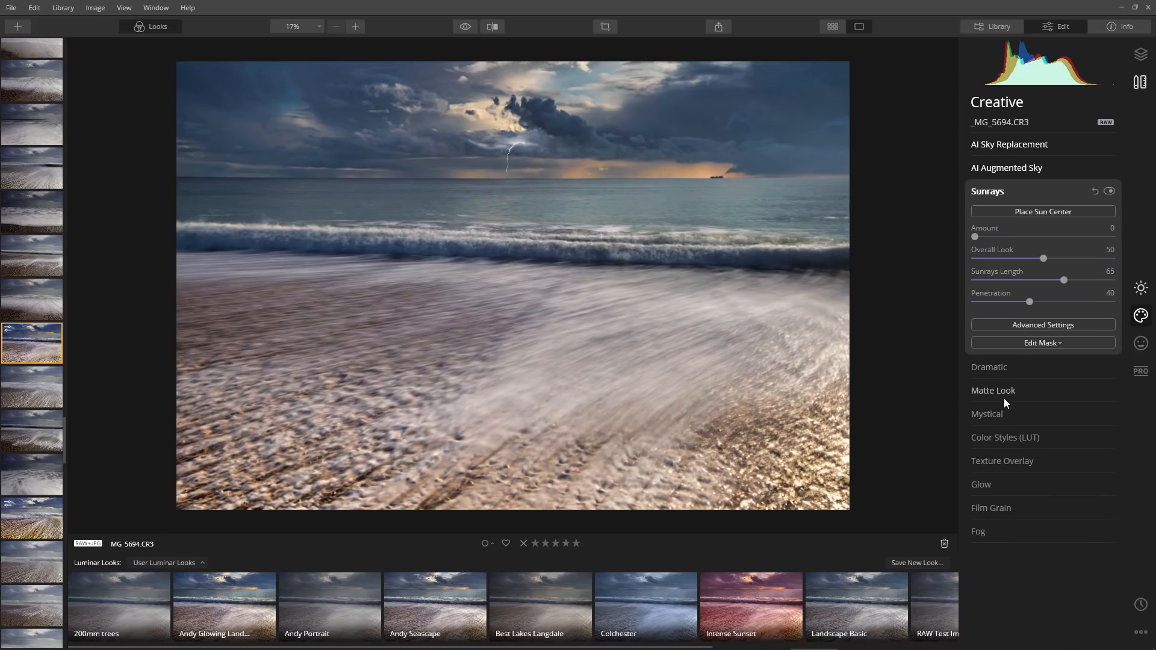
{"action": "left_click", "coordinate": [1027, 213]}
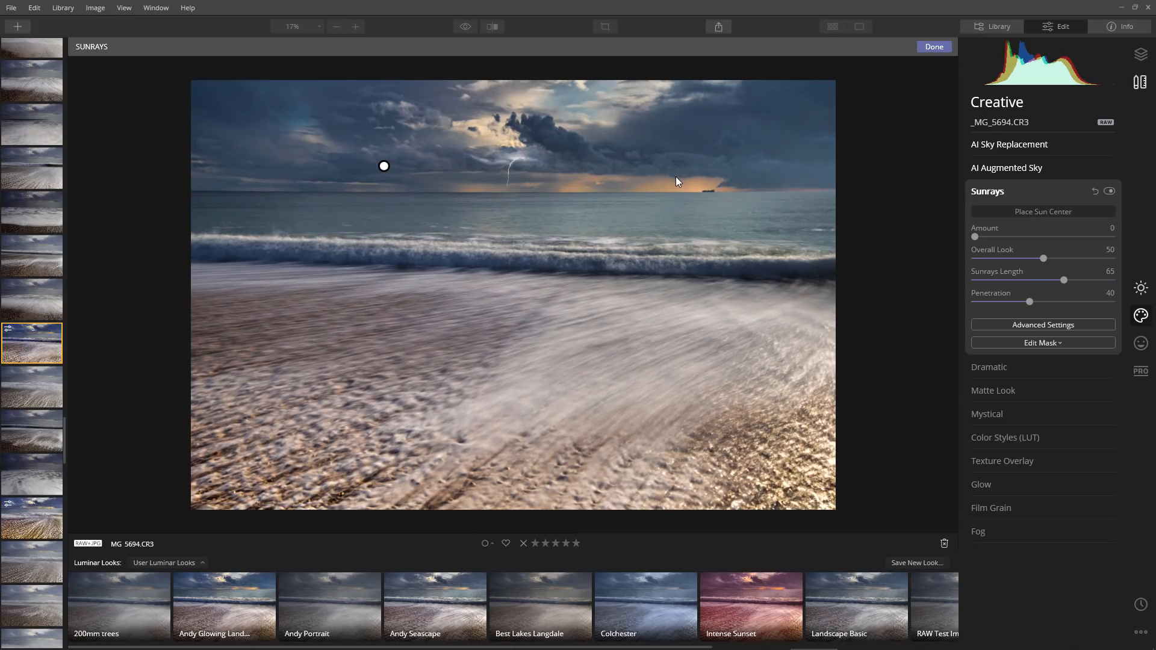
{"action": "mouse_move", "coordinate": [382, 166]}
{"action": "left_mouse_down"}
{"action": "mouse_move", "coordinate": [554, 185]}
{"action": "mouse_move", "coordinate": [675, 179]}
{"action": "left_mouse_up"}
{"action": "left_click_drag", "start_coordinate": [976, 238], "coordinate": [1003, 244]}
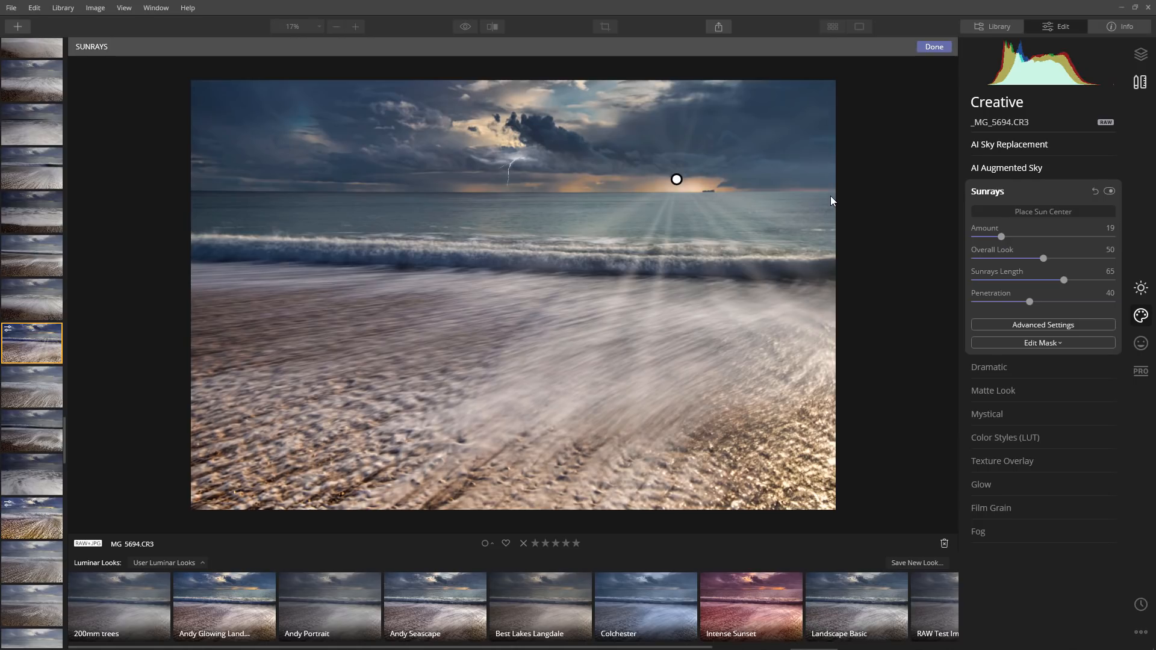
{"action": "left_click_drag", "start_coordinate": [676, 179], "coordinate": [612, 124]}
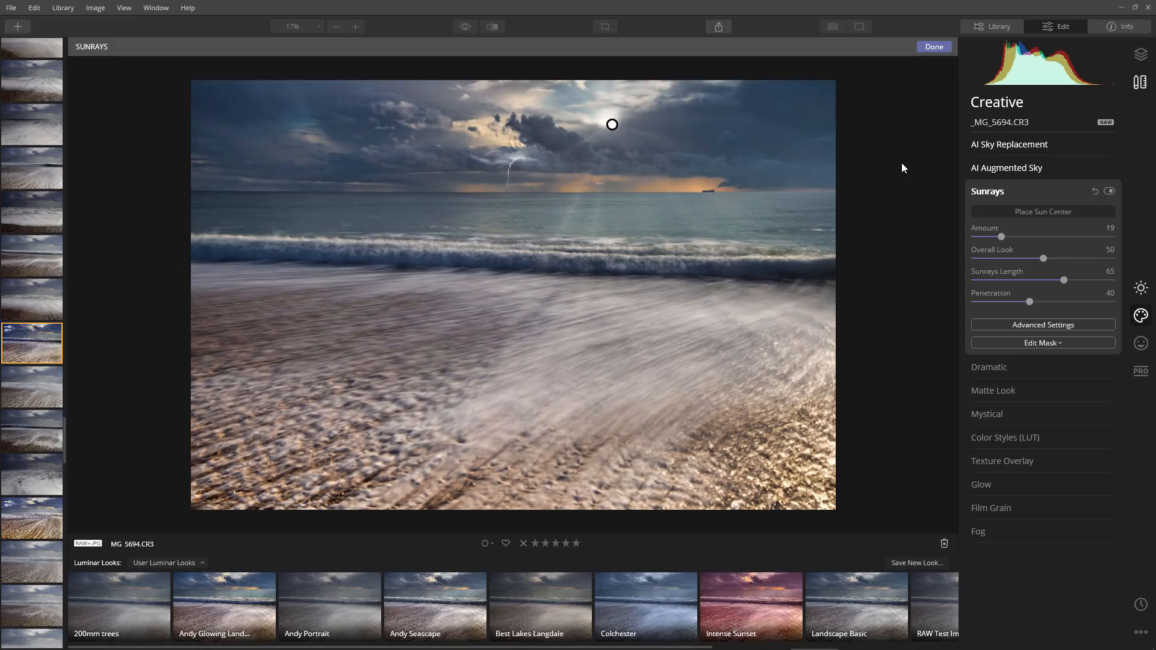
{"action": "left_click", "coordinate": [1032, 211]}
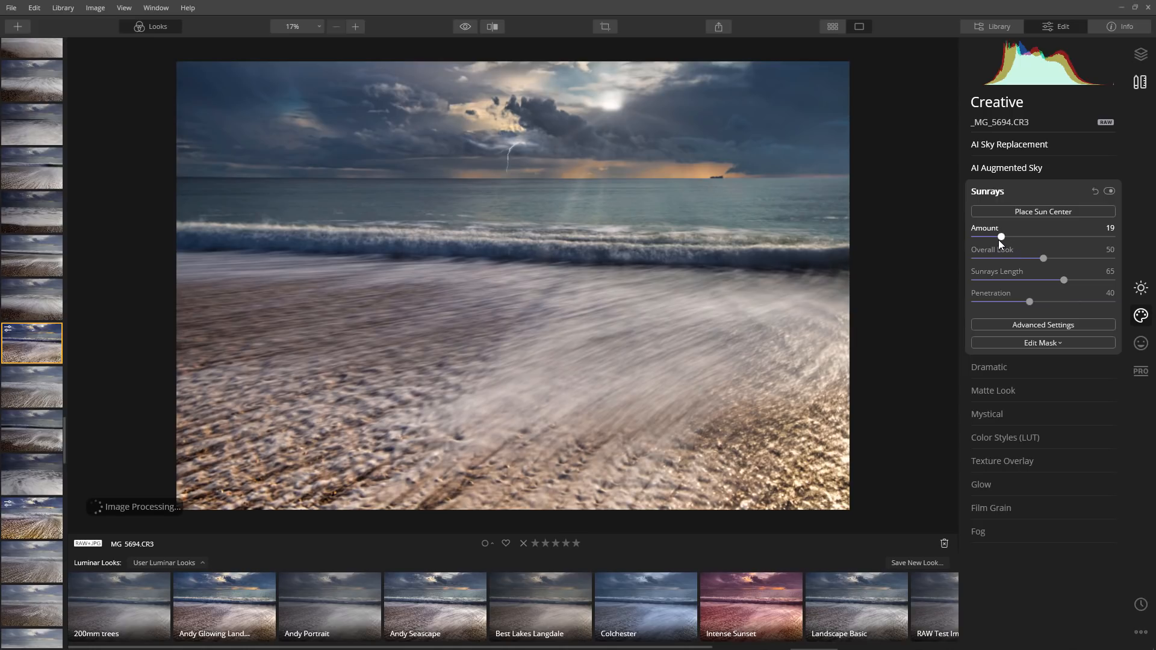
{"action": "left_click_drag", "start_coordinate": [1002, 237], "coordinate": [1057, 247]}
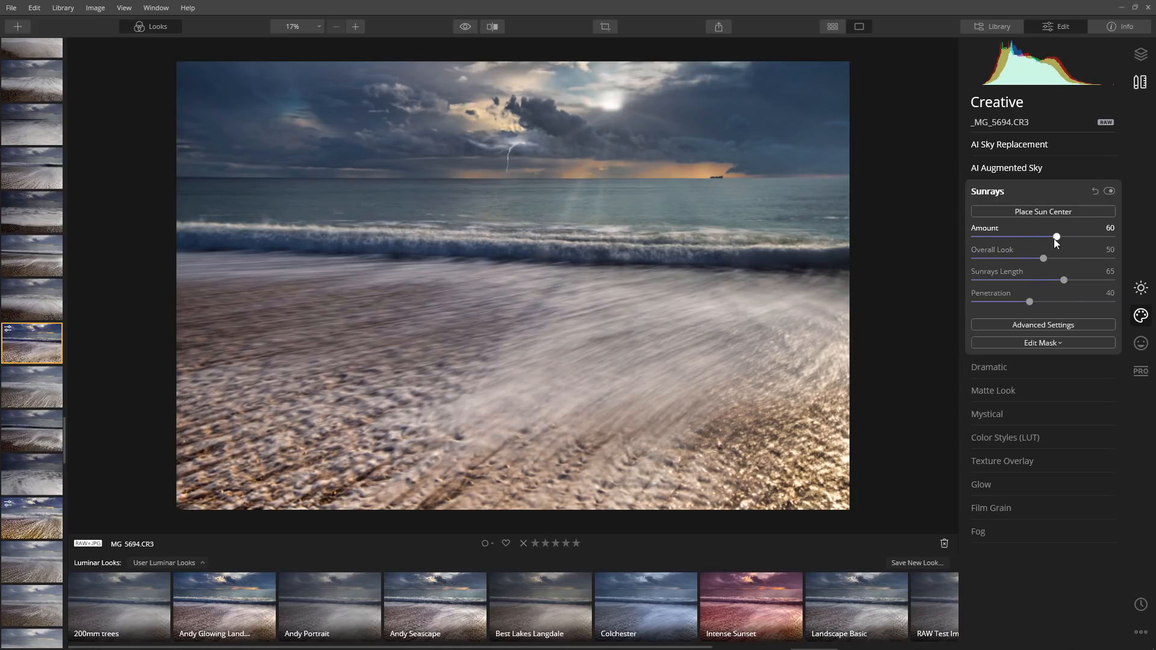
{"action": "left_click_drag", "start_coordinate": [1055, 236], "coordinate": [1009, 242]}
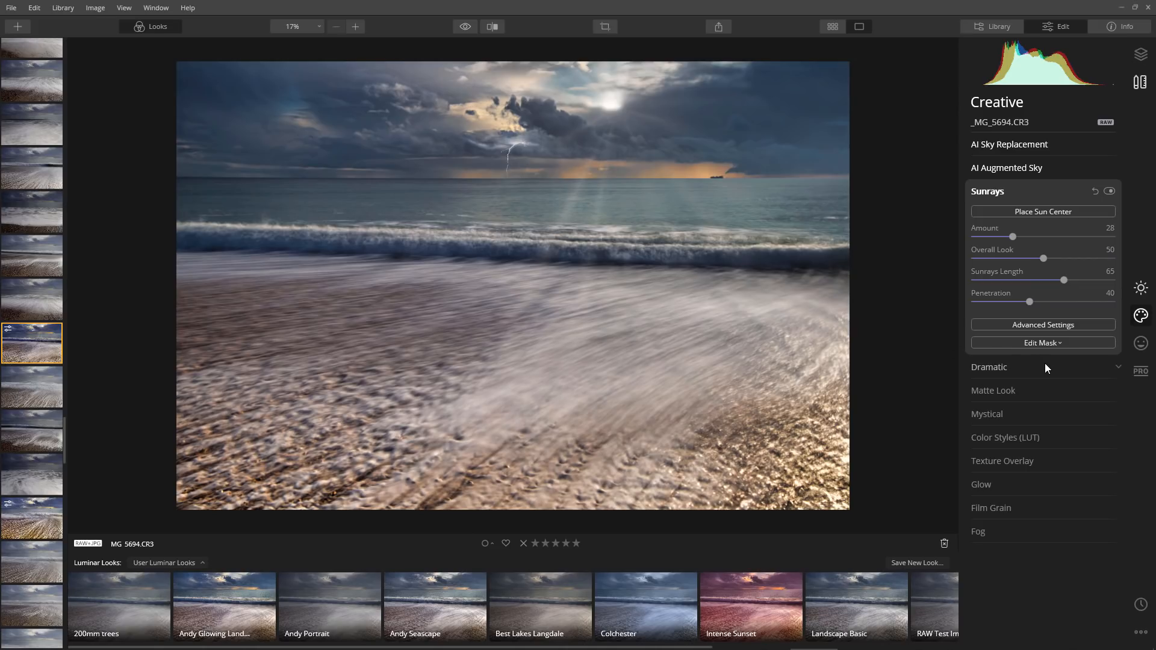
{"action": "left_click", "coordinate": [991, 368]}
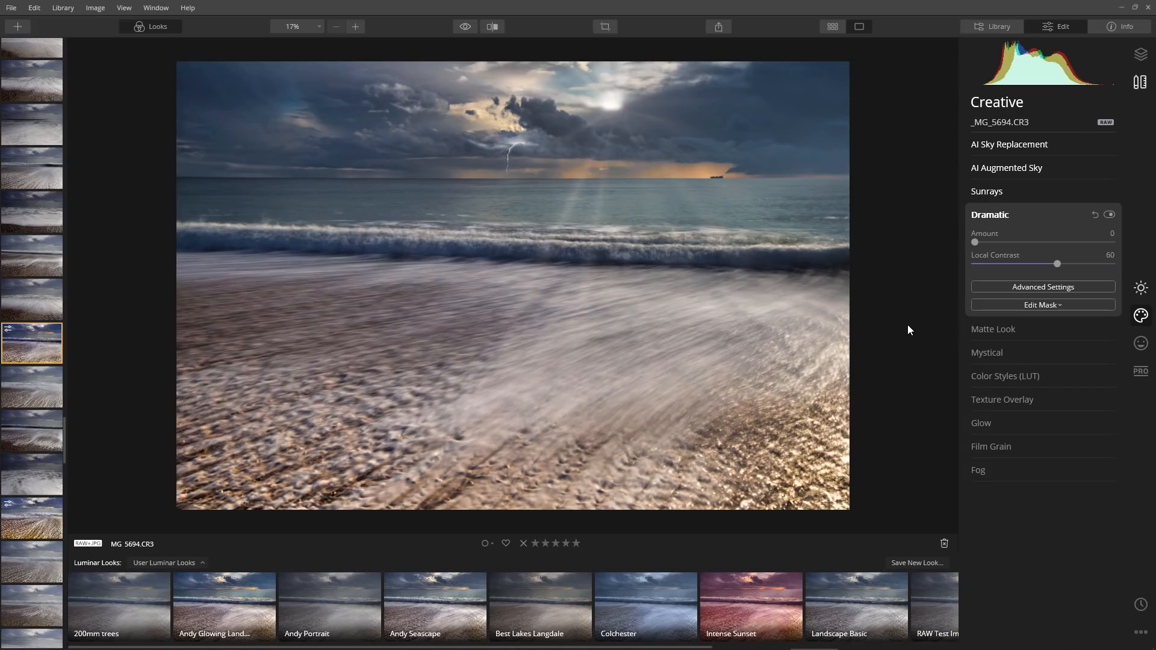
{"action": "left_click", "coordinate": [1141, 347]}
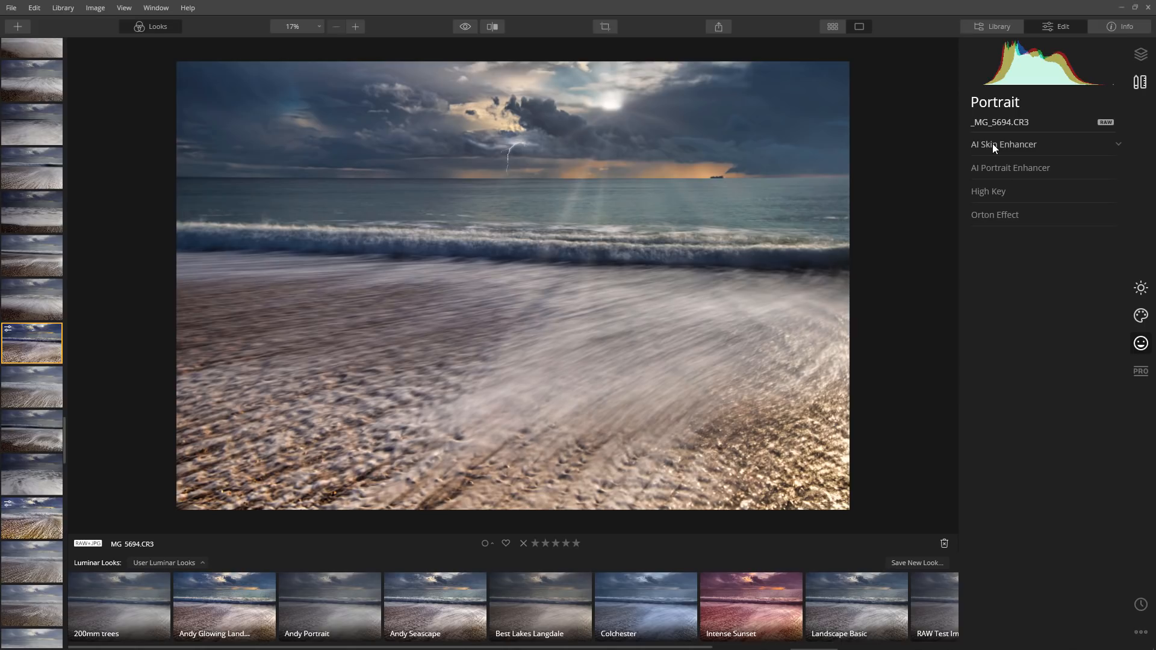
In Advanced Contrast, try a strong Highlights Contrast with the tool off and on, then set Highlights Contrast to 22 and Midtones Contrast to 25.
{"action": "left_click", "coordinate": [1145, 381]}
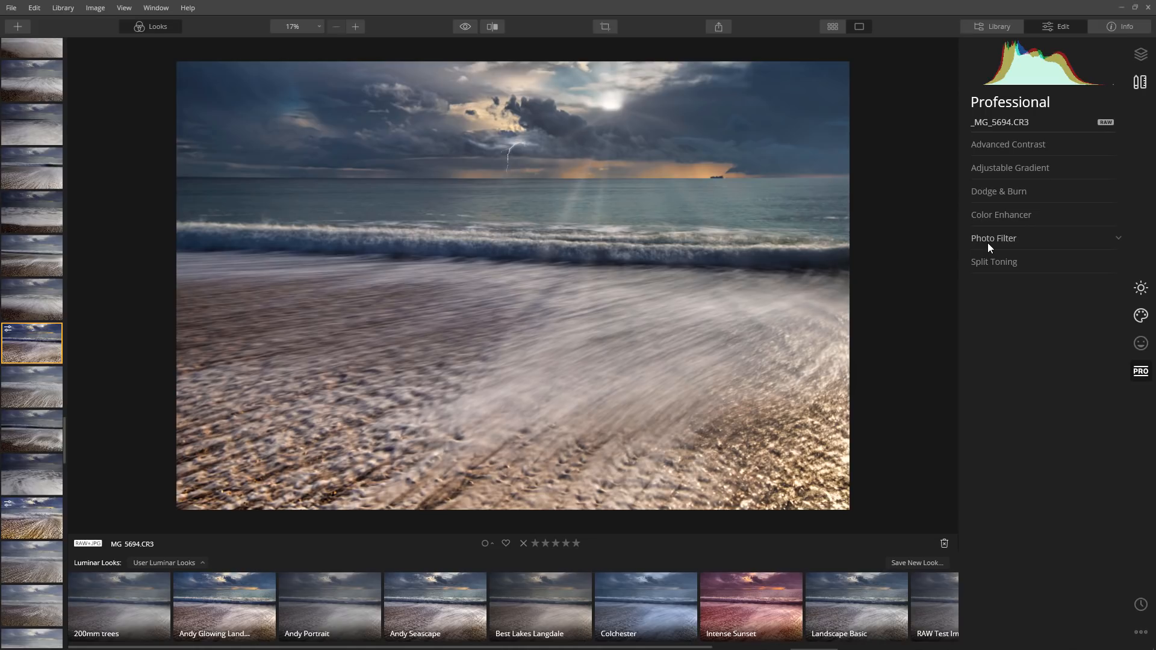
{"action": "left_click", "coordinate": [1010, 146]}
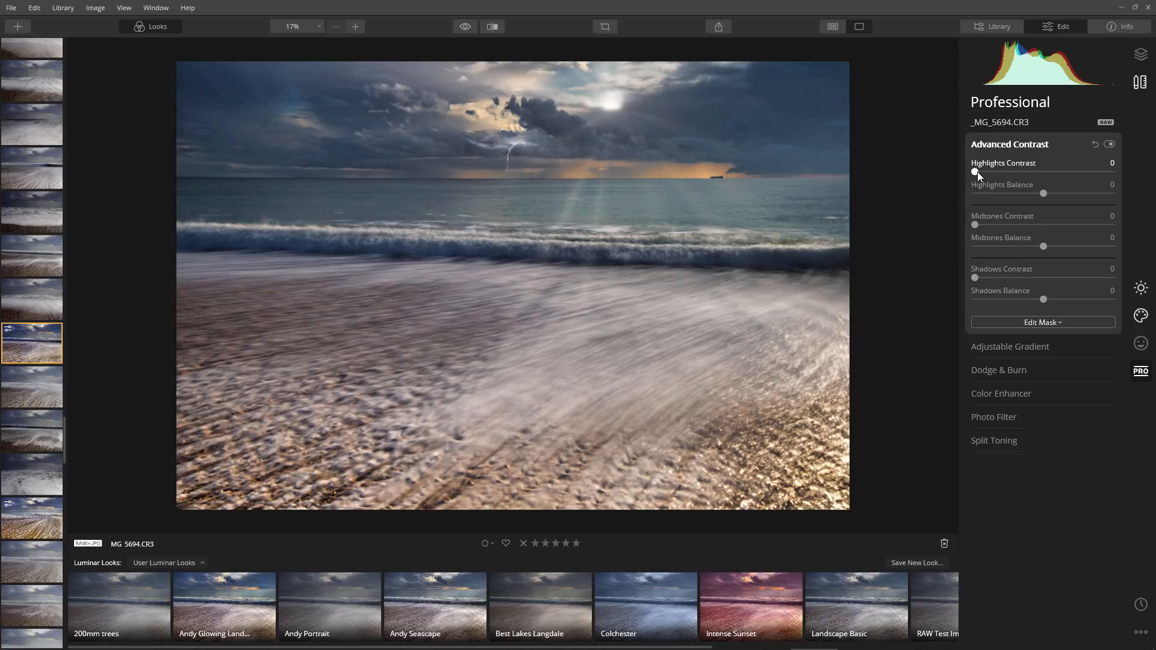
{"action": "left_click_drag", "start_coordinate": [975, 175], "coordinate": [1058, 174]}
{"action": "left_click", "coordinate": [1084, 175]}
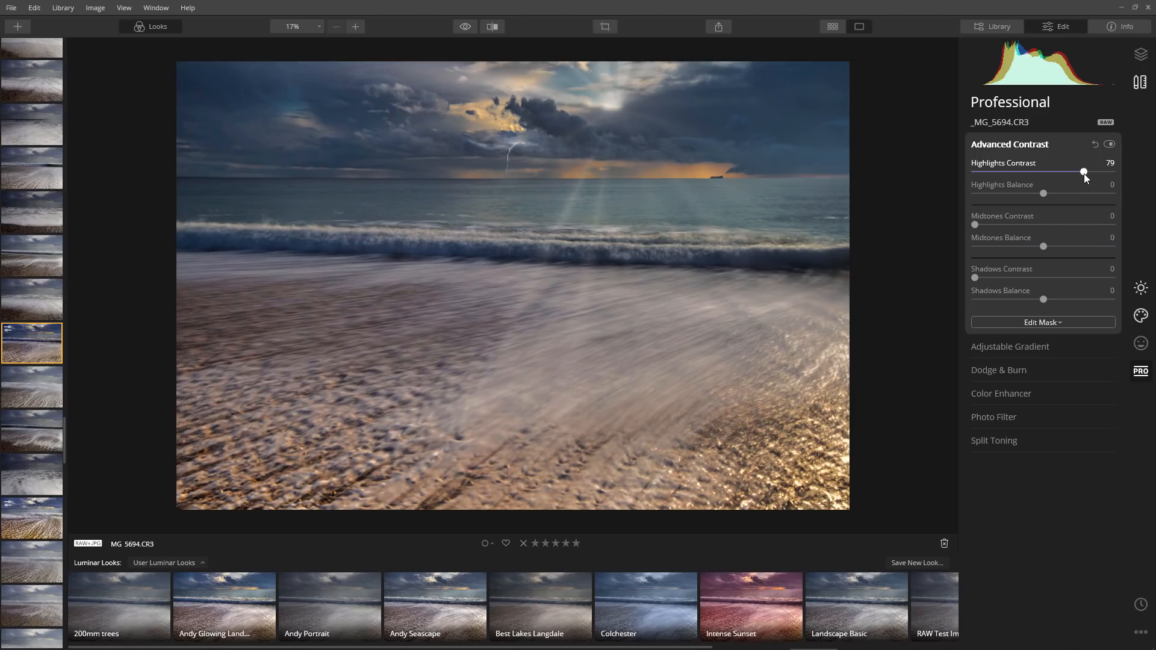
{"action": "left_click", "coordinate": [1109, 144]}
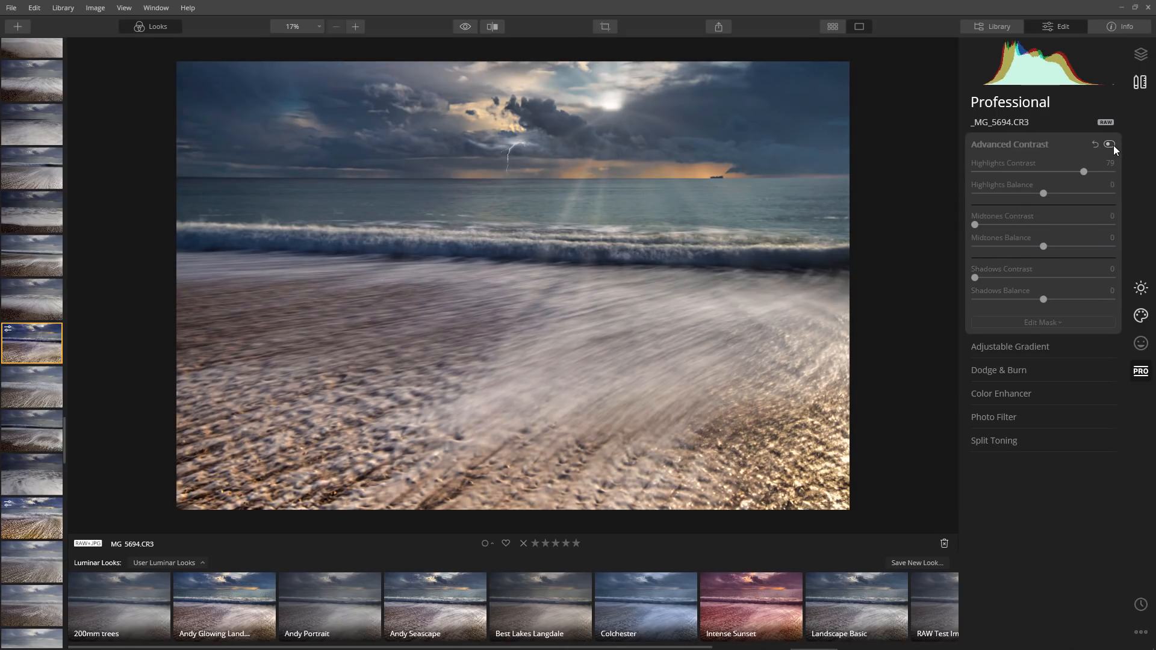
{"action": "left_click", "coordinate": [1113, 145]}
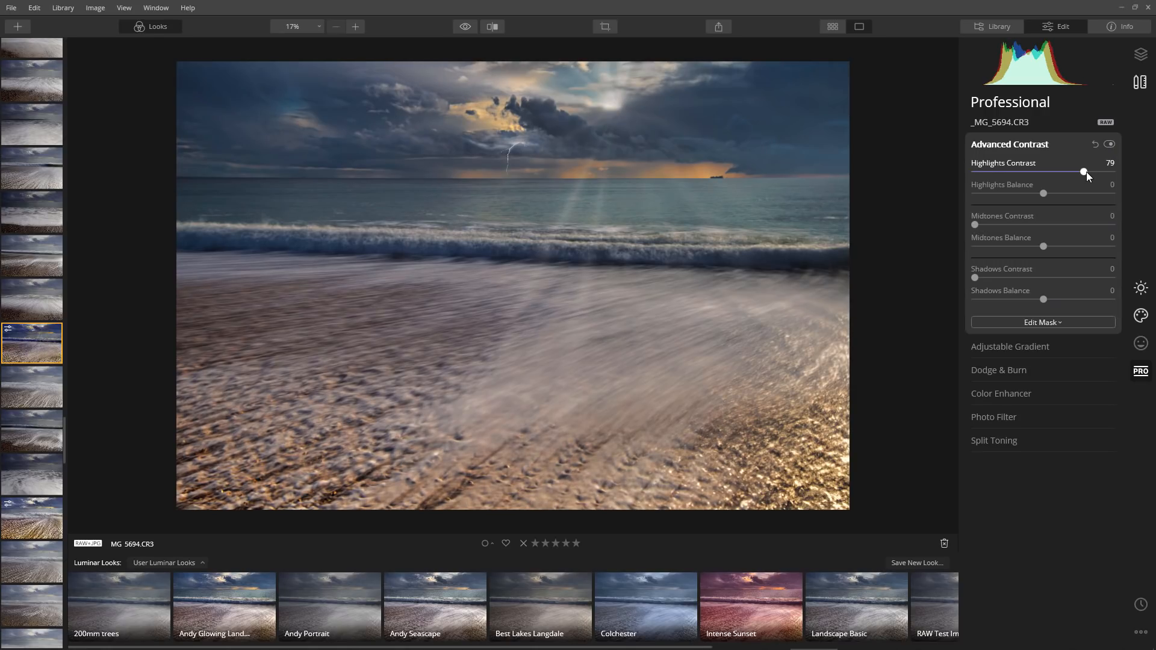
{"action": "left_click_drag", "start_coordinate": [1084, 172], "coordinate": [1005, 187]}
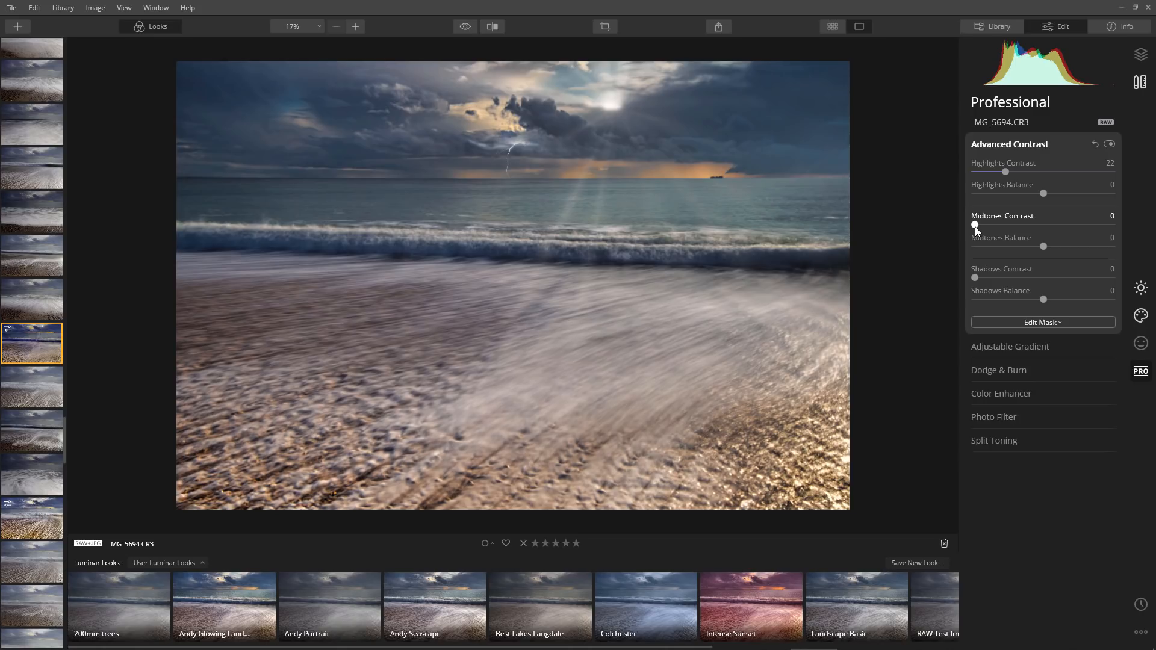
{"action": "left_click_drag", "start_coordinate": [974, 226], "coordinate": [1009, 242]}
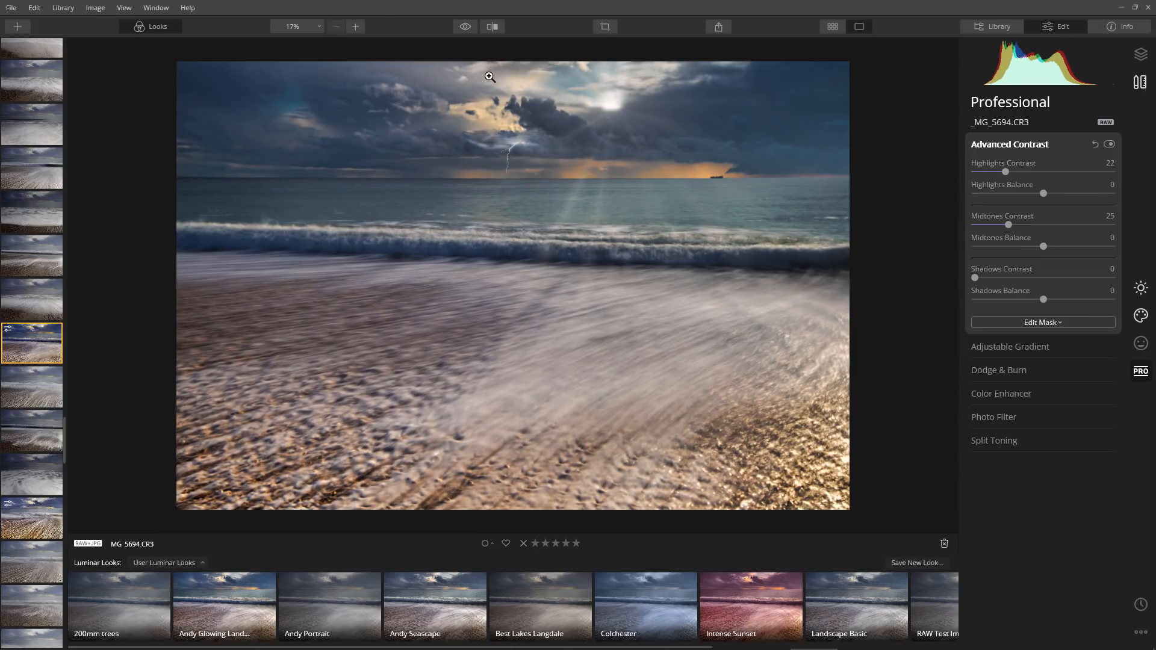
Compare the original and edited seascape by sweeping the before/after divider across the photo and back.
{"action": "left_click", "coordinate": [493, 27]}
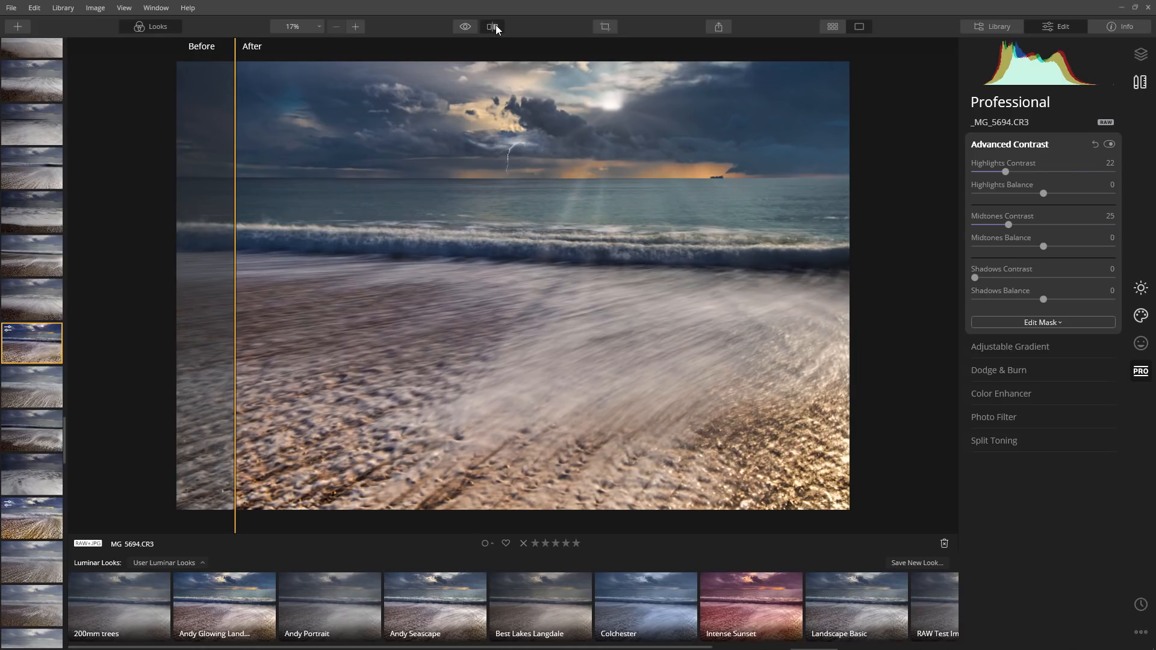
{"action": "left_click_drag", "start_coordinate": [235, 258], "coordinate": [944, 204]}
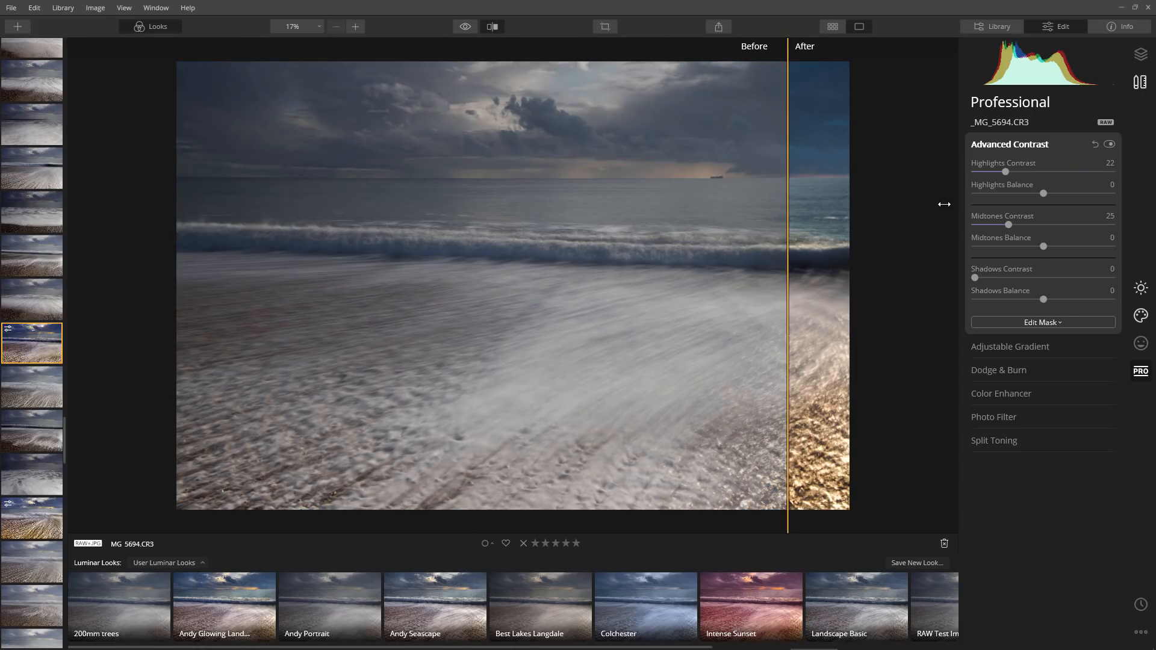
{"action": "left_click_drag", "start_coordinate": [944, 204], "coordinate": [186, 315]}
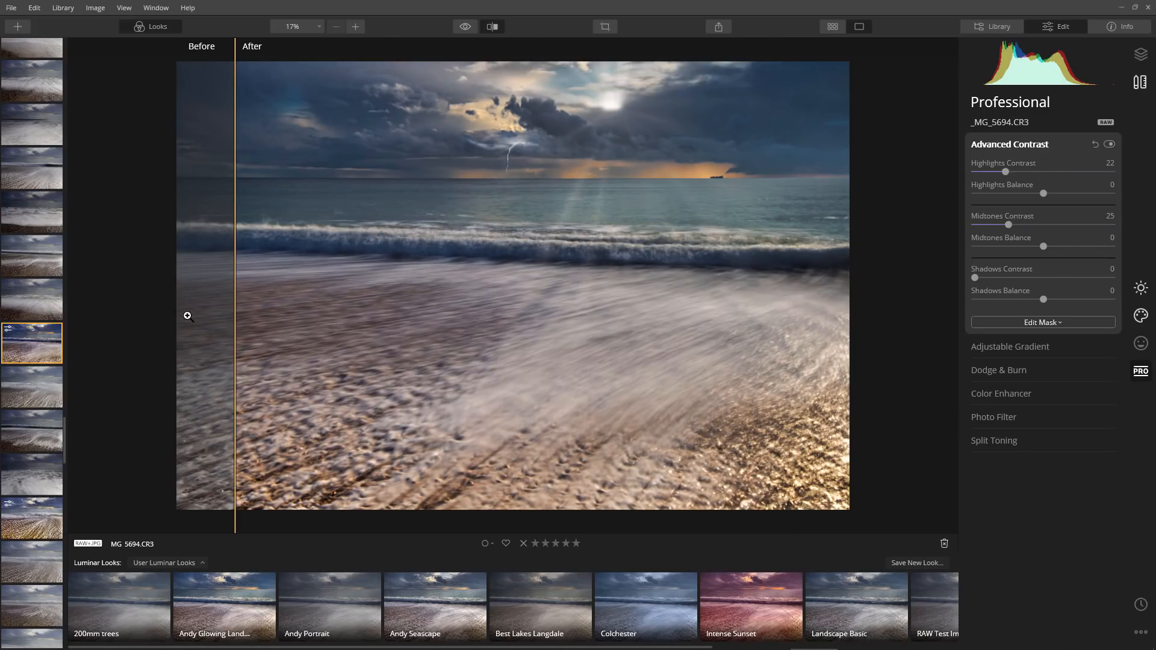